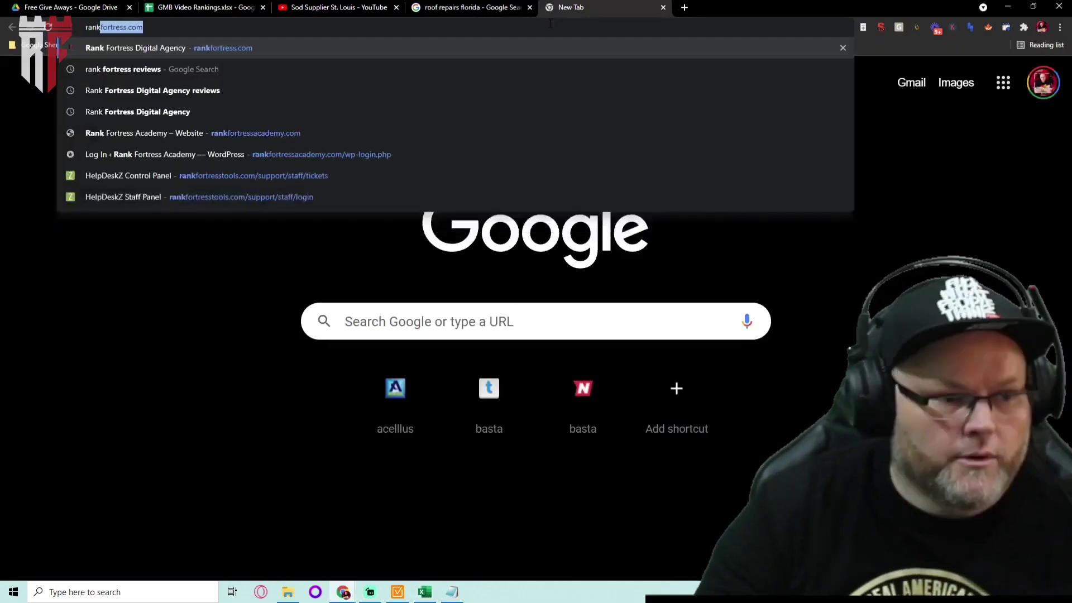
# Log in to the rankfortress.com WordPress admin through wp-login.php using the saved credentials
pyautogui.write('/wp')
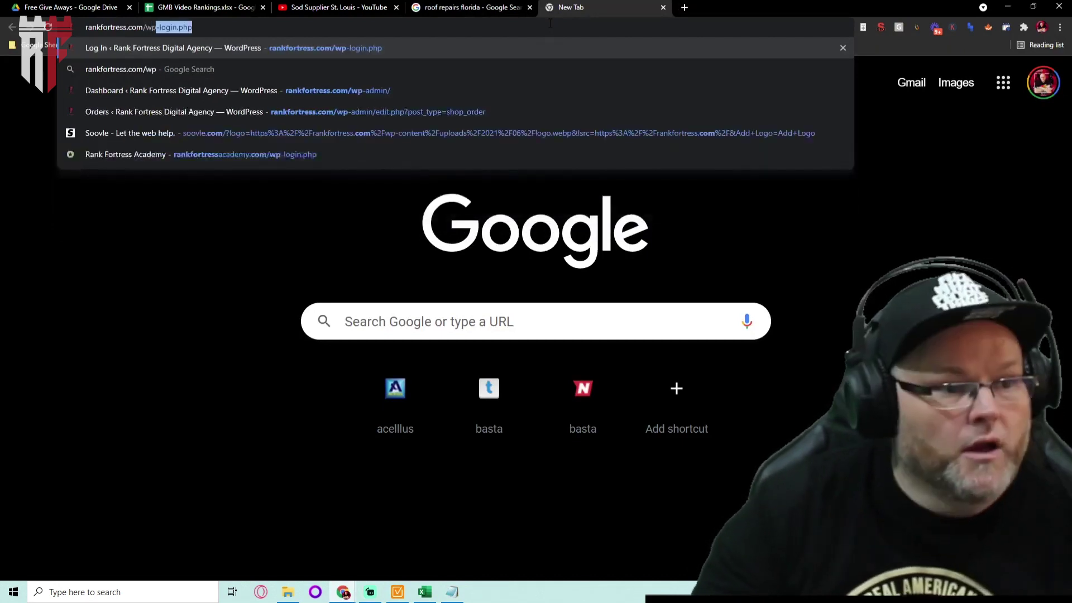
pyautogui.press('Return')
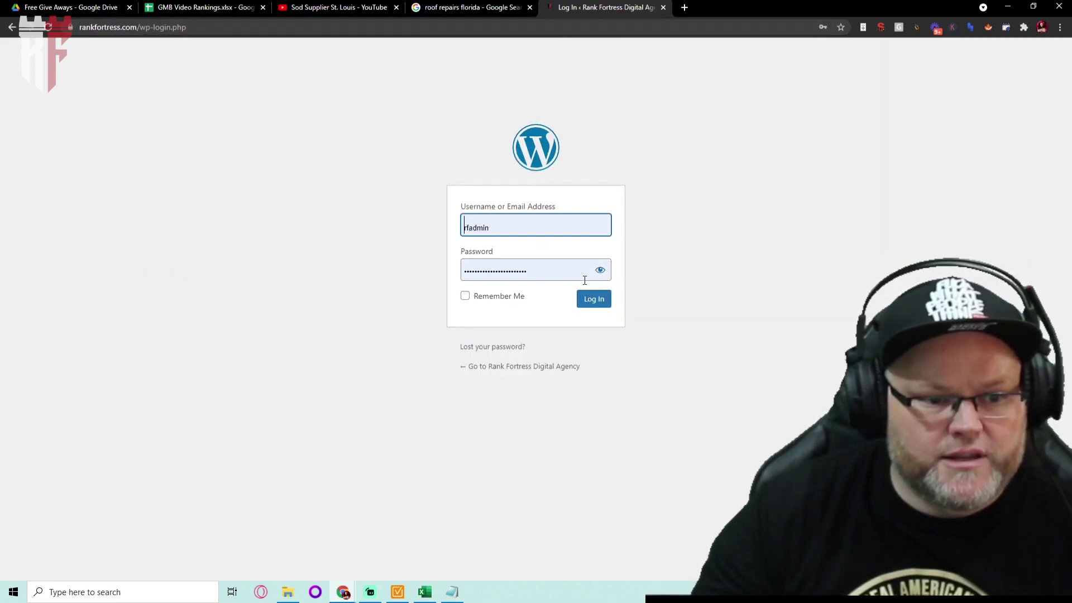
pyautogui.click(594, 299)
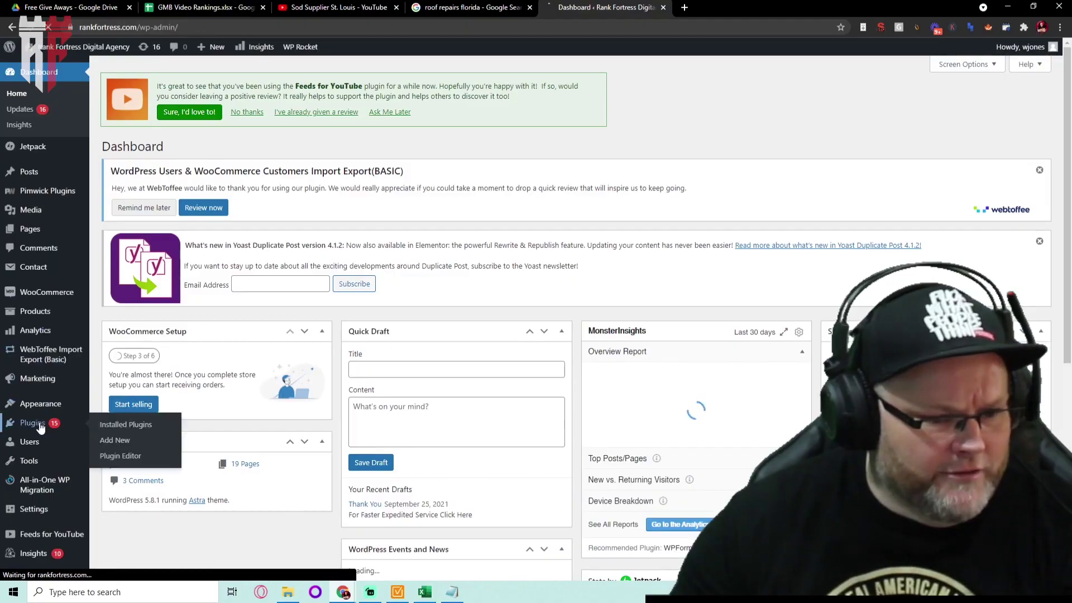
# Search Add Plugins for 'google reviews' and update Widgets for Google Reviews by Trustindex
pyautogui.scroll(-5, 112, 424)
pyautogui.click(129, 328)
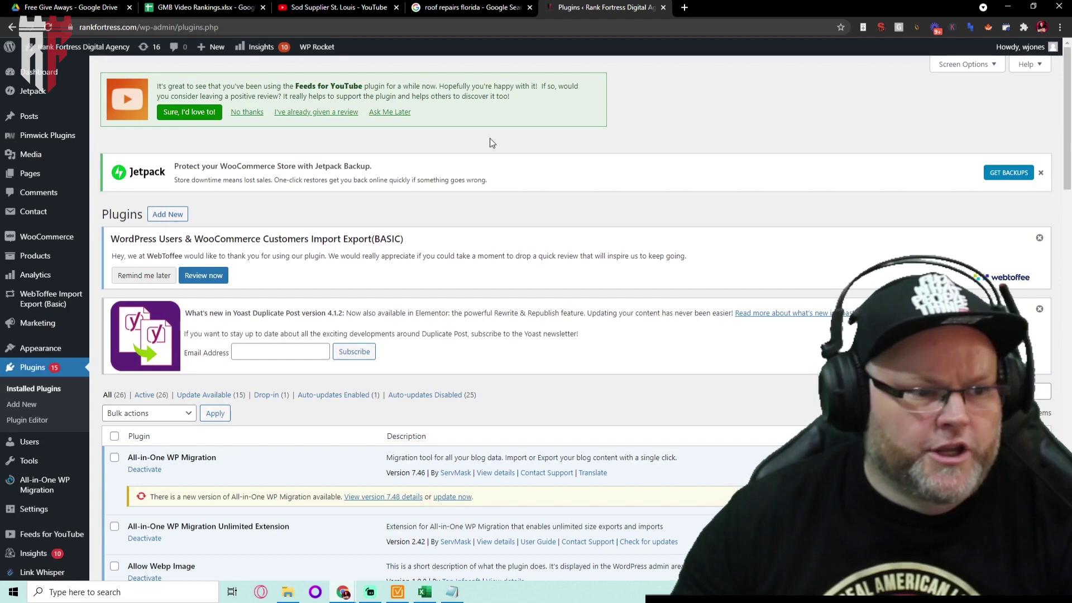
pyautogui.click(169, 216)
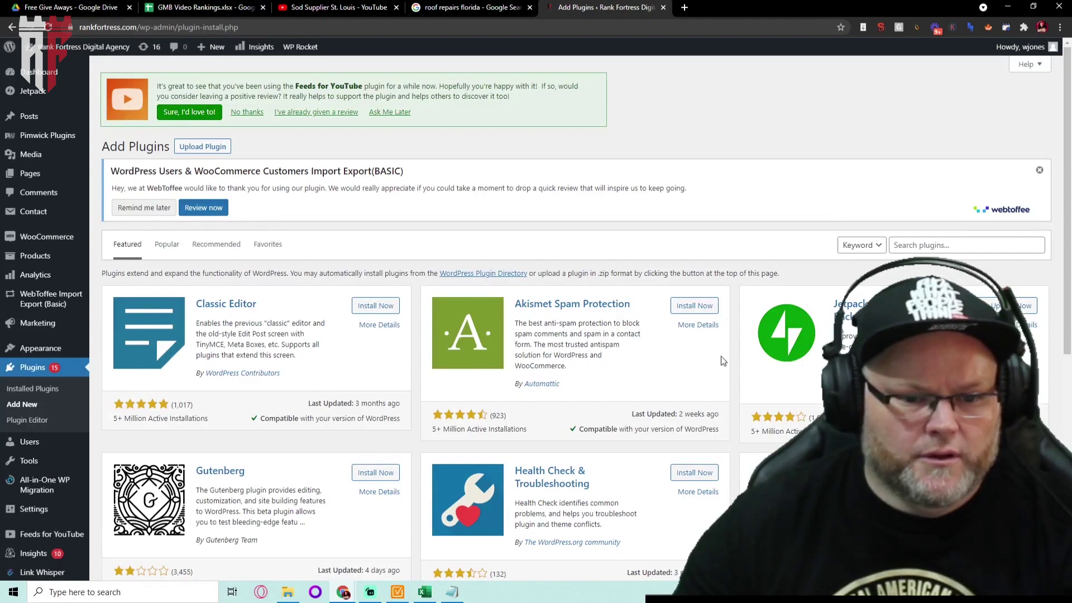
pyautogui.scroll(-3, 600, 330)
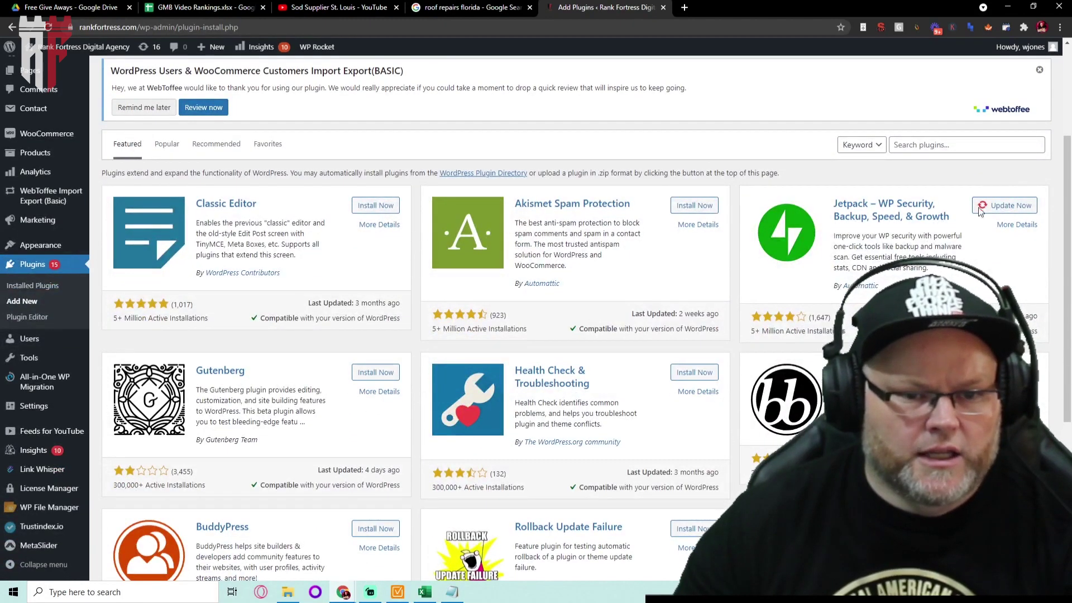
pyautogui.click(945, 145)
pyautogui.write('google reviews')
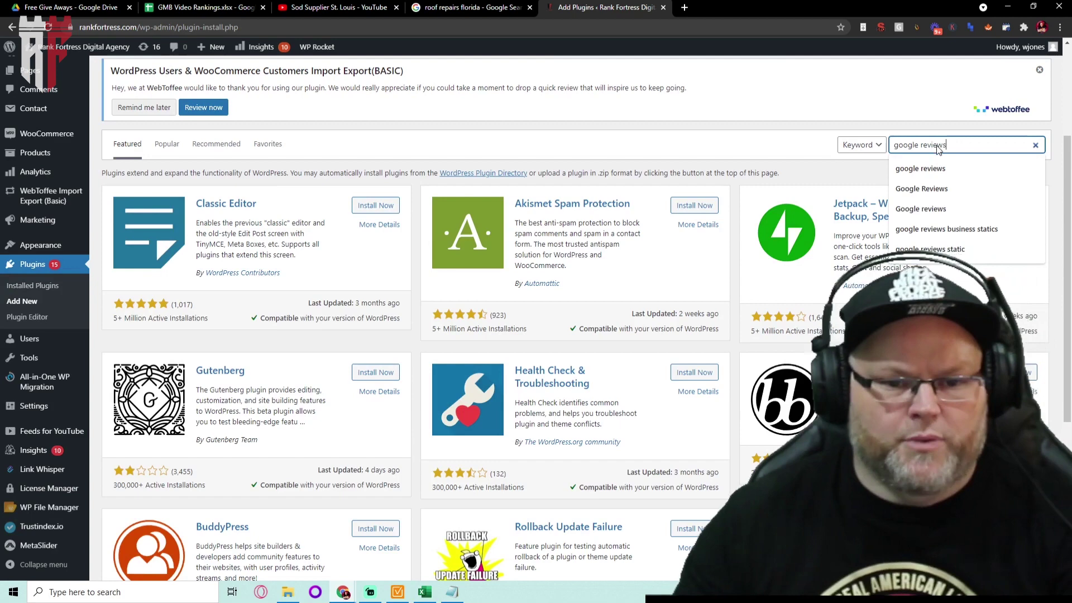
pyautogui.press('Return')
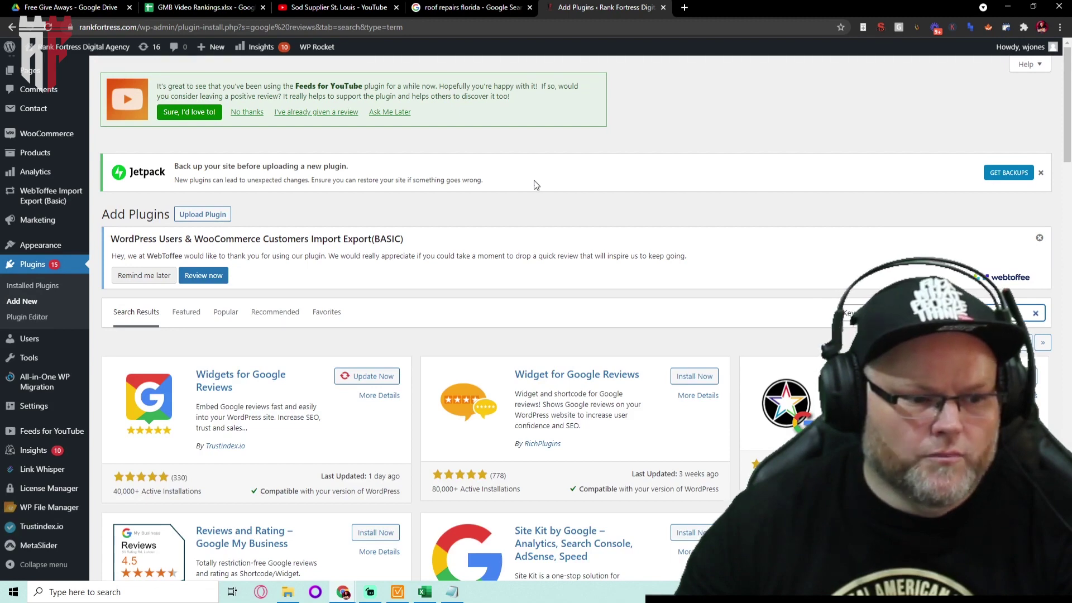
pyautogui.scroll(-3, 386, 198)
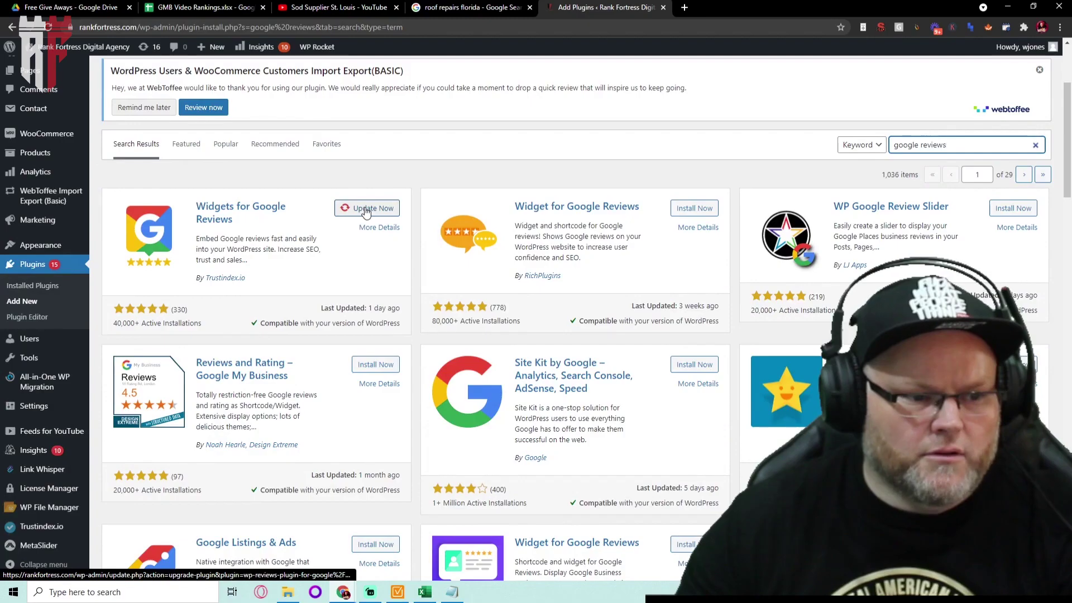
pyautogui.click(366, 209)
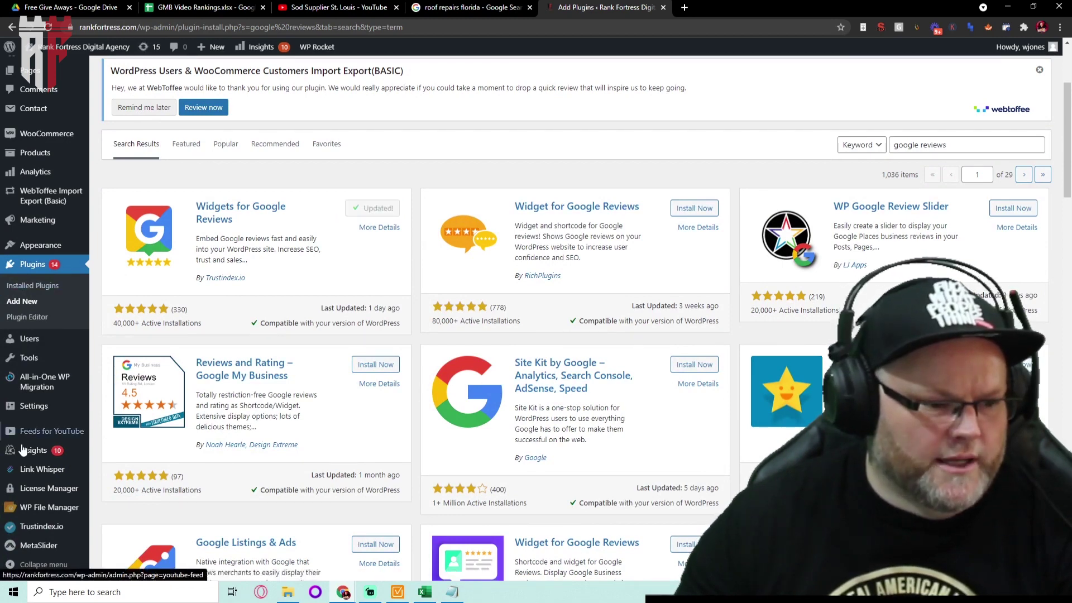
# Open the Trustindex.io settings from the admin sidebar and switch to the My Reviews tab
pyautogui.click(42, 528)
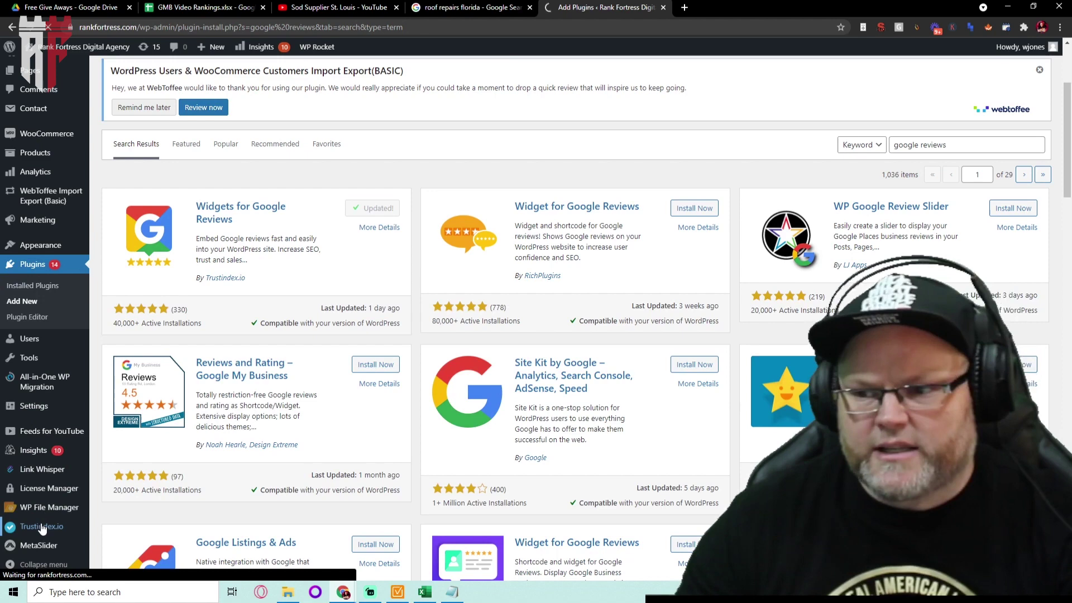
pyautogui.moveTo(42, 510)
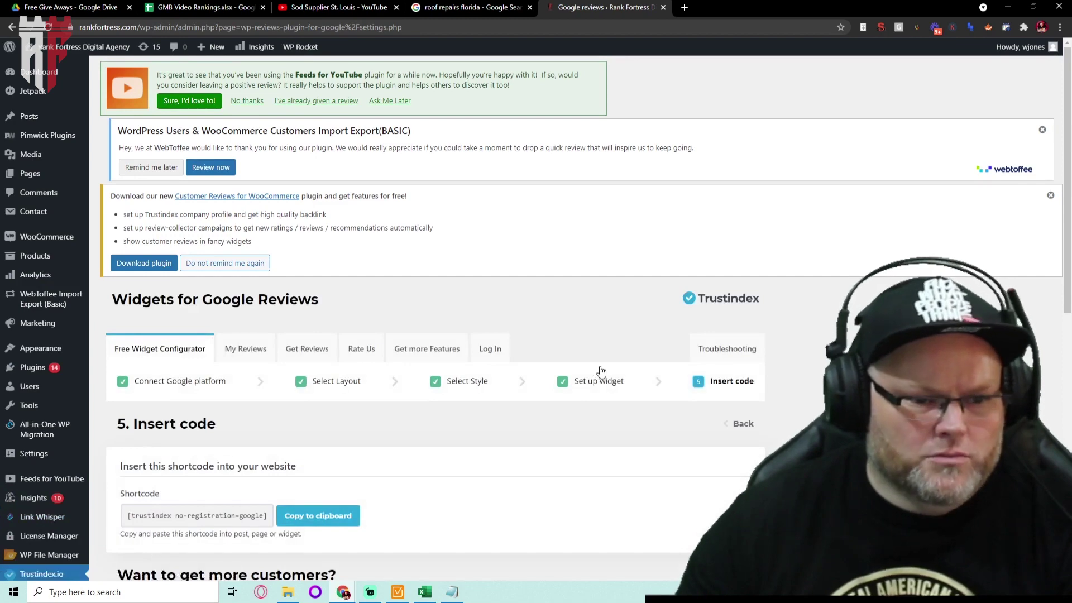
pyautogui.scroll(-3, 598, 366)
pyautogui.scroll(-1, 592, 361)
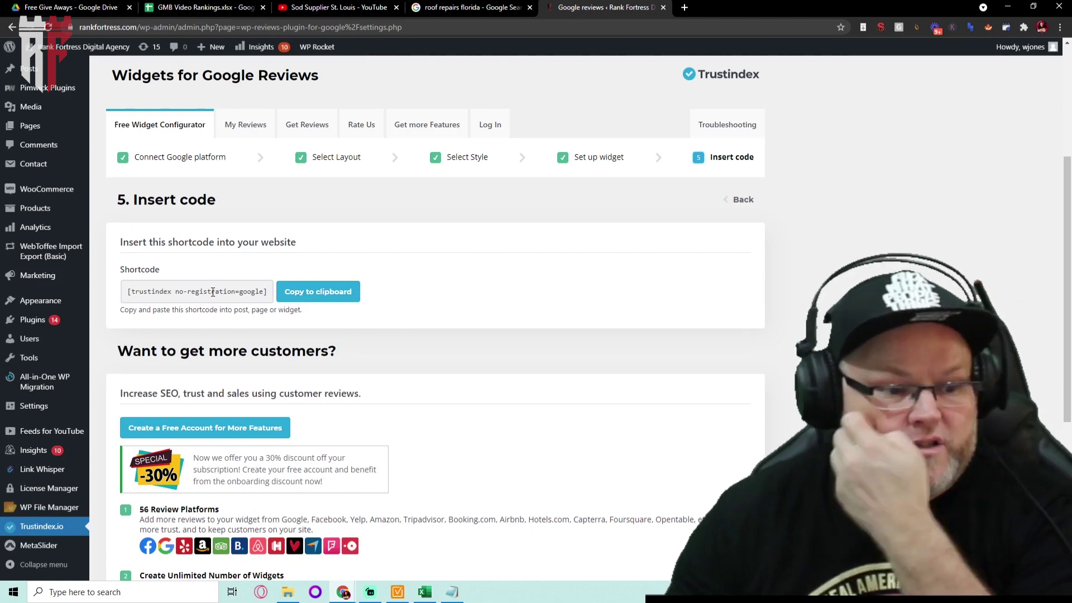
pyautogui.scroll(-3, 213, 287)
pyautogui.scroll(6, 223, 289)
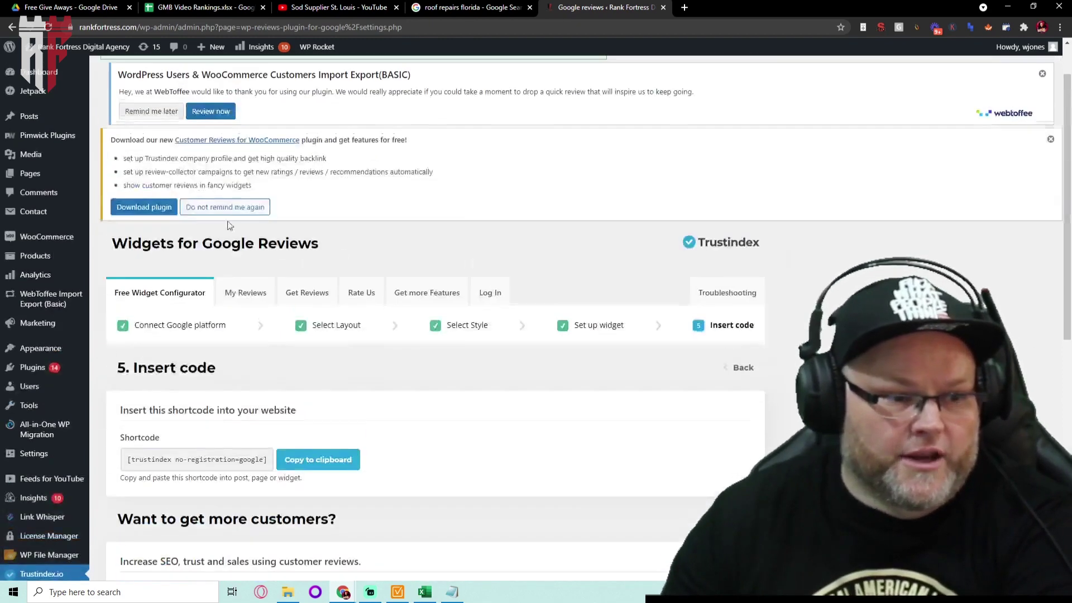
pyautogui.click(233, 288)
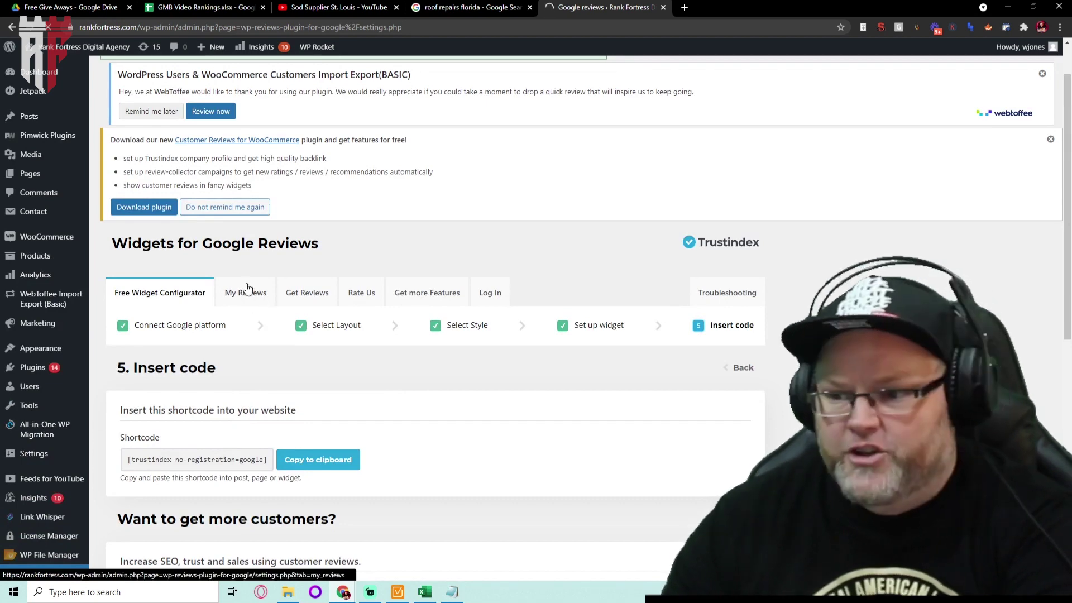
# Scroll through the imported five-star reviews, then go to the Get Reviews tab
pyautogui.scroll(-1, 359, 310)
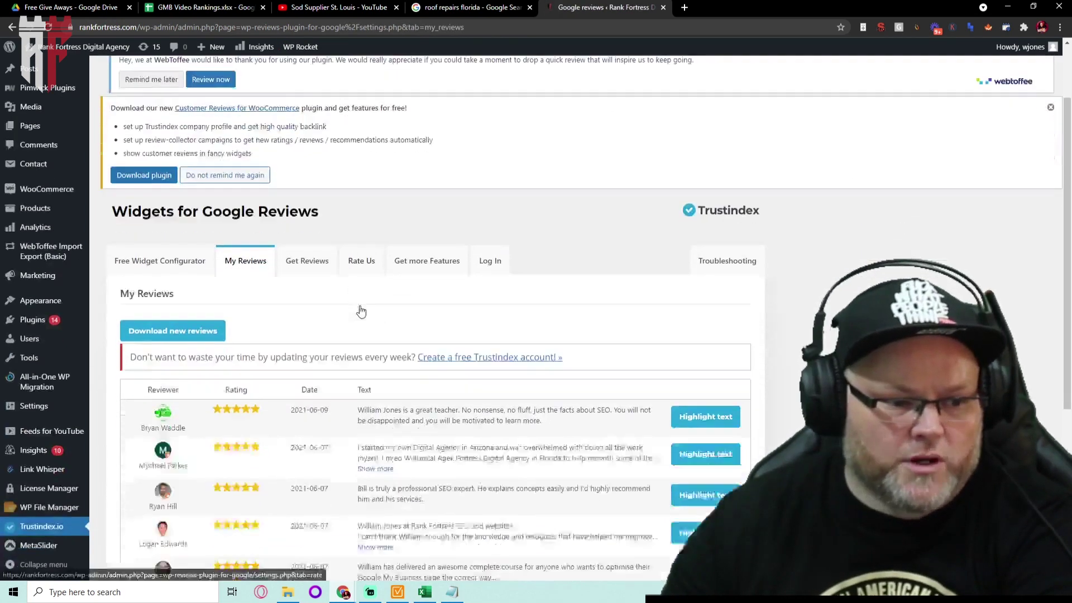
pyautogui.scroll(-5, 359, 311)
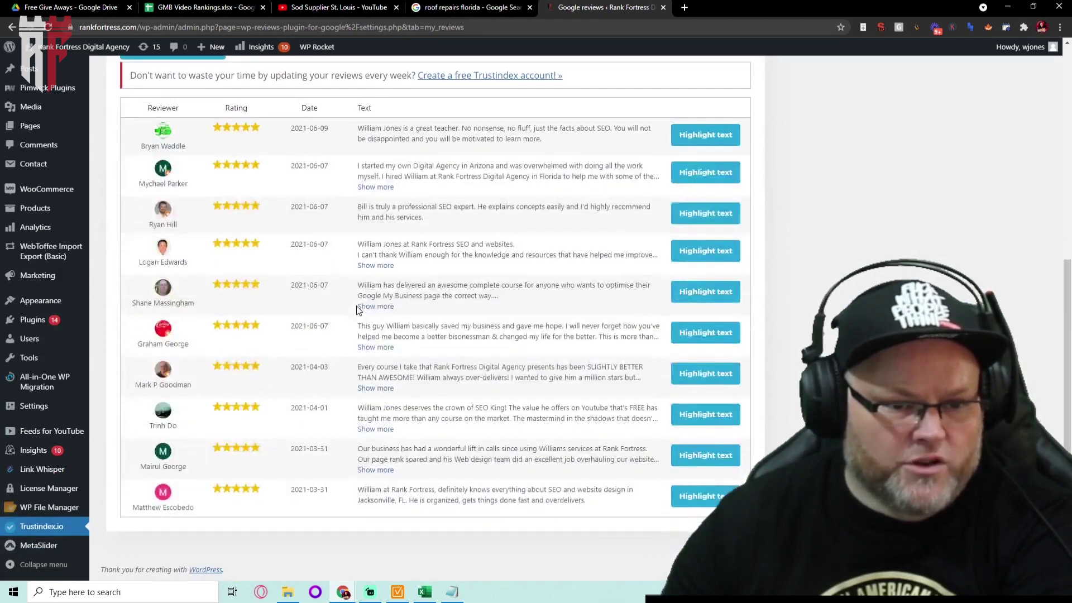
pyautogui.scroll(5, 350, 439)
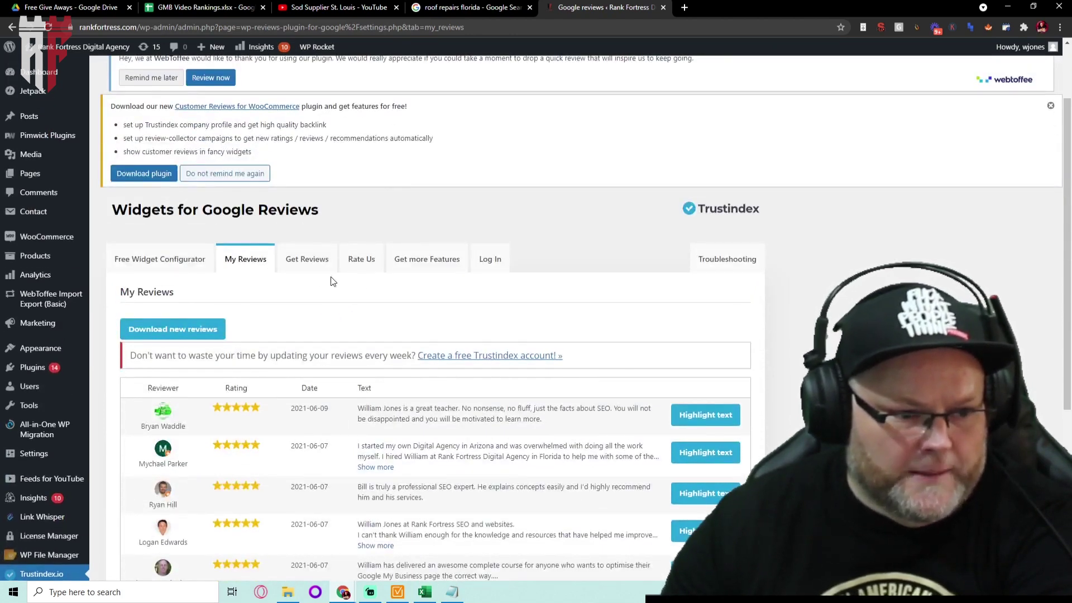
pyautogui.scroll(-5, 461, 333)
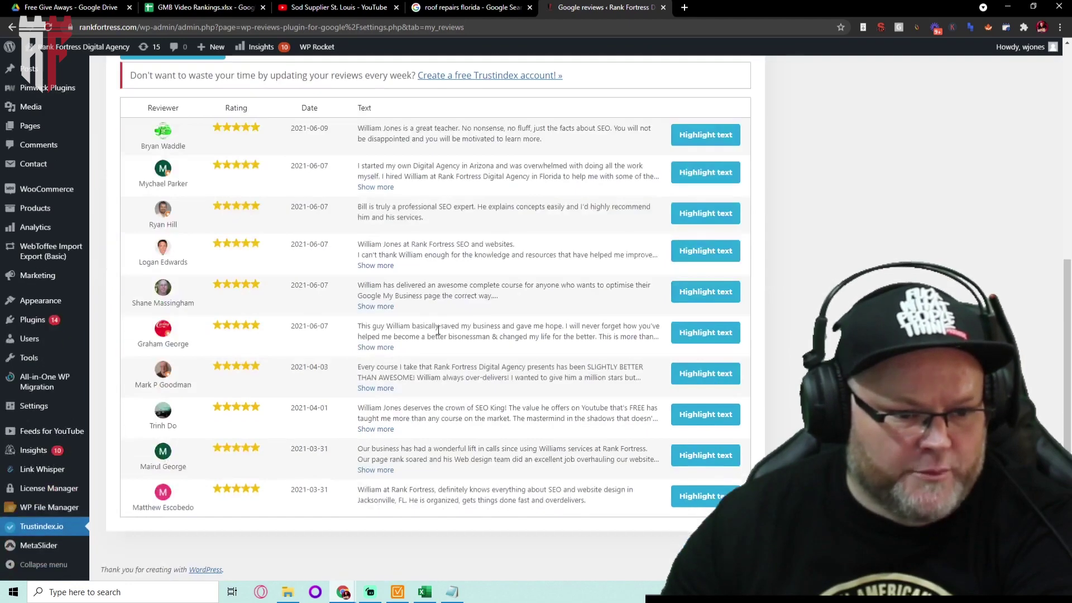
pyautogui.scroll(7, 433, 331)
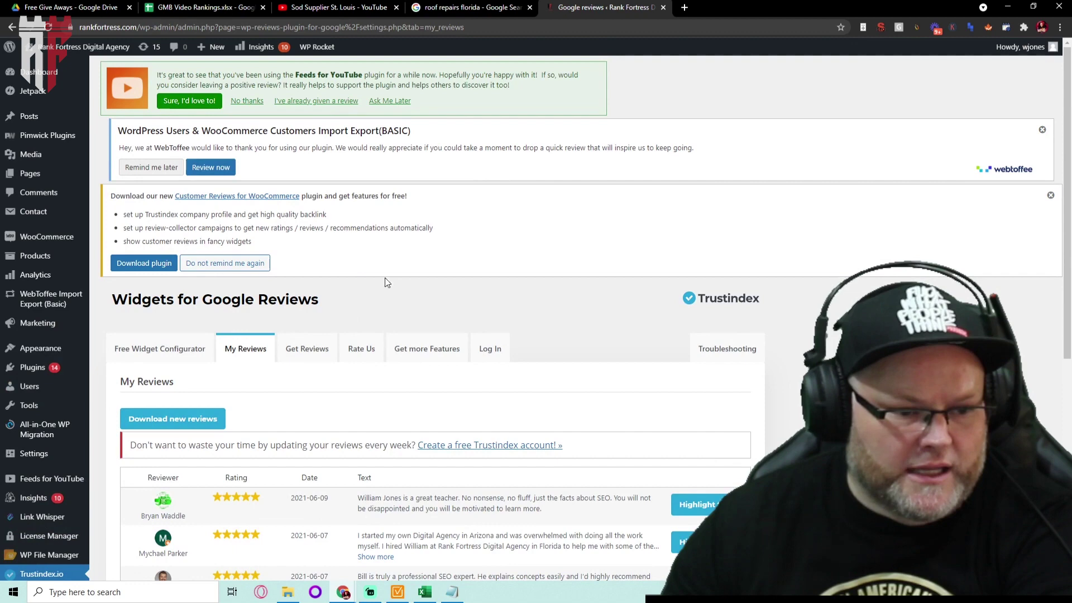
pyautogui.click(303, 350)
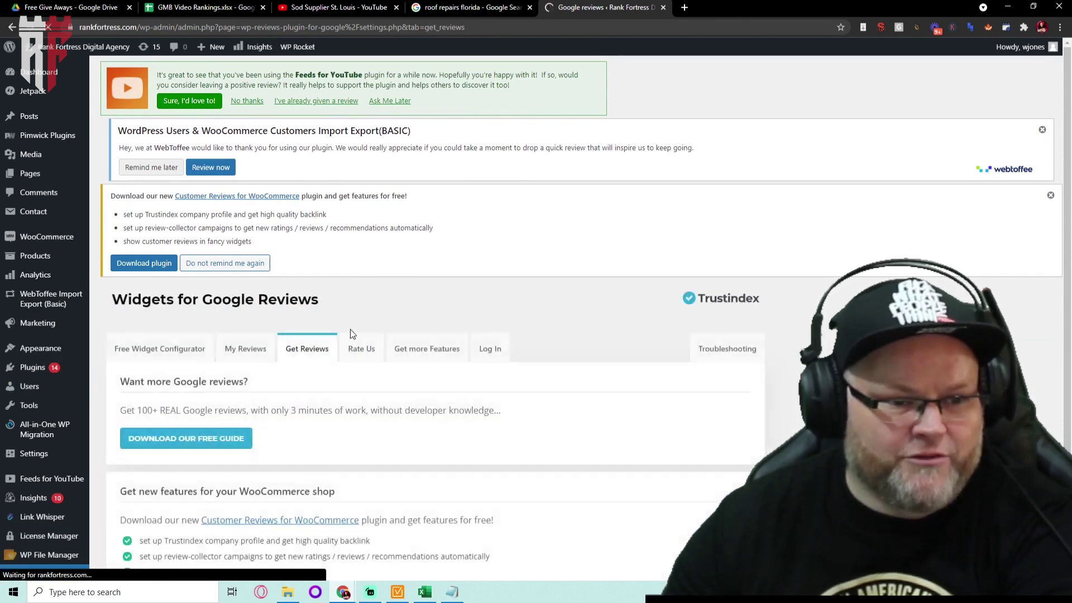
# Return to the Free Widget Configurator tab and bring step 5, Insert code, into view
pyautogui.scroll(-2, 352, 334)
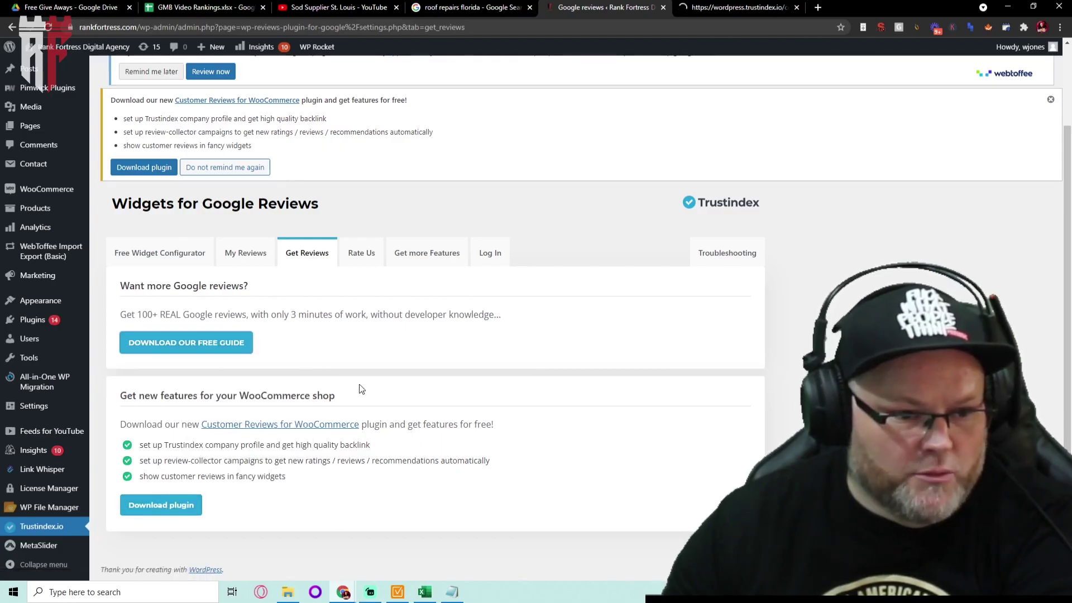
pyautogui.click(171, 254)
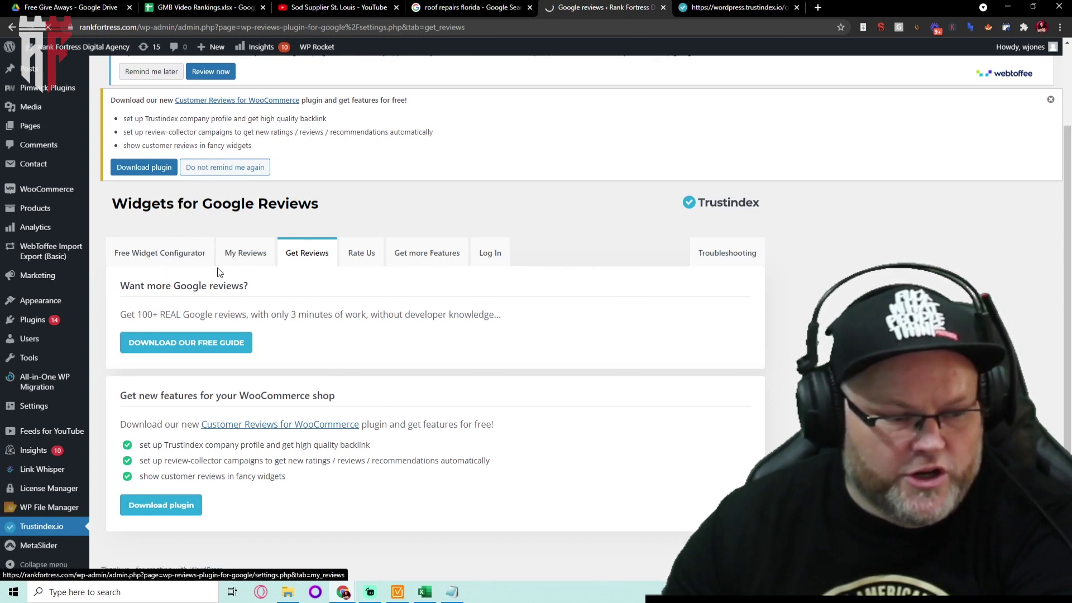
pyautogui.scroll(-10, 168, 301)
pyautogui.scroll(7, 168, 302)
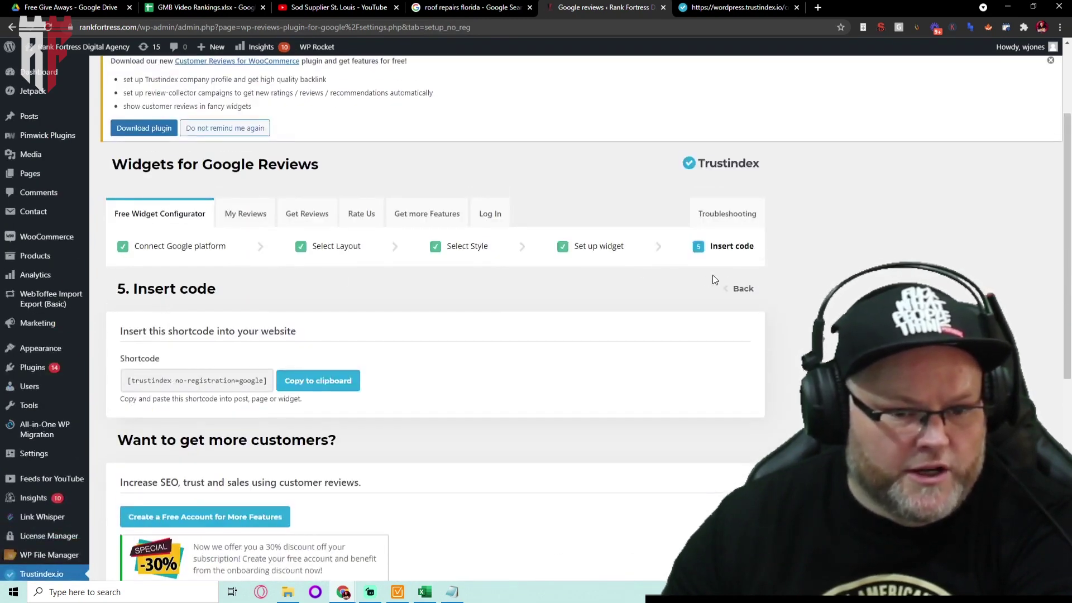
# Step back from Insert code to '3. Select Style' and browse the Light background, Light border and Drop shadow styles
pyautogui.click(740, 290)
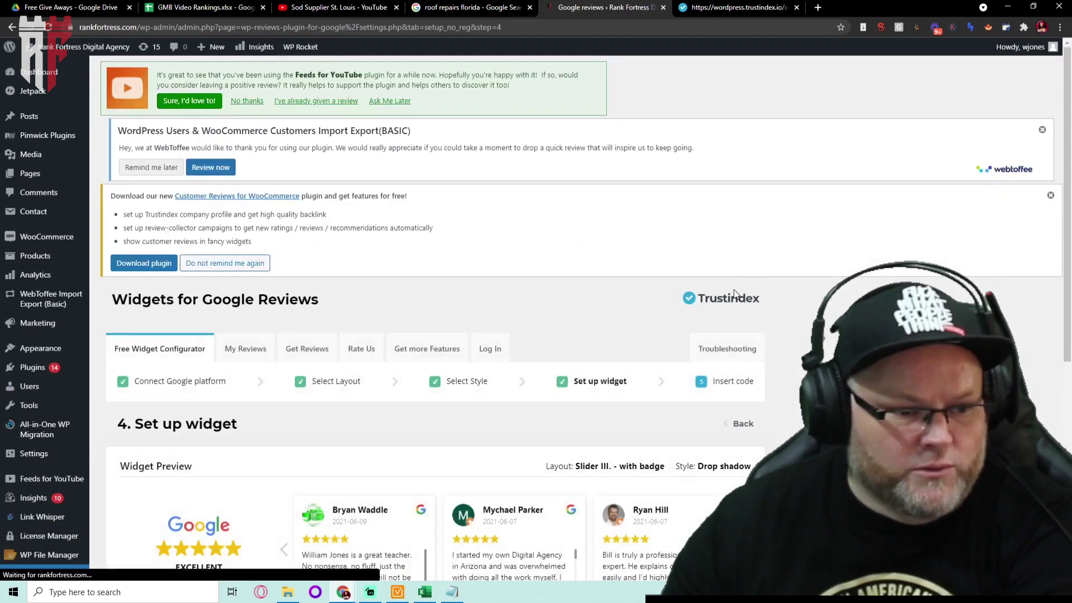
pyautogui.scroll(-5, 731, 293)
pyautogui.scroll(-3, 726, 292)
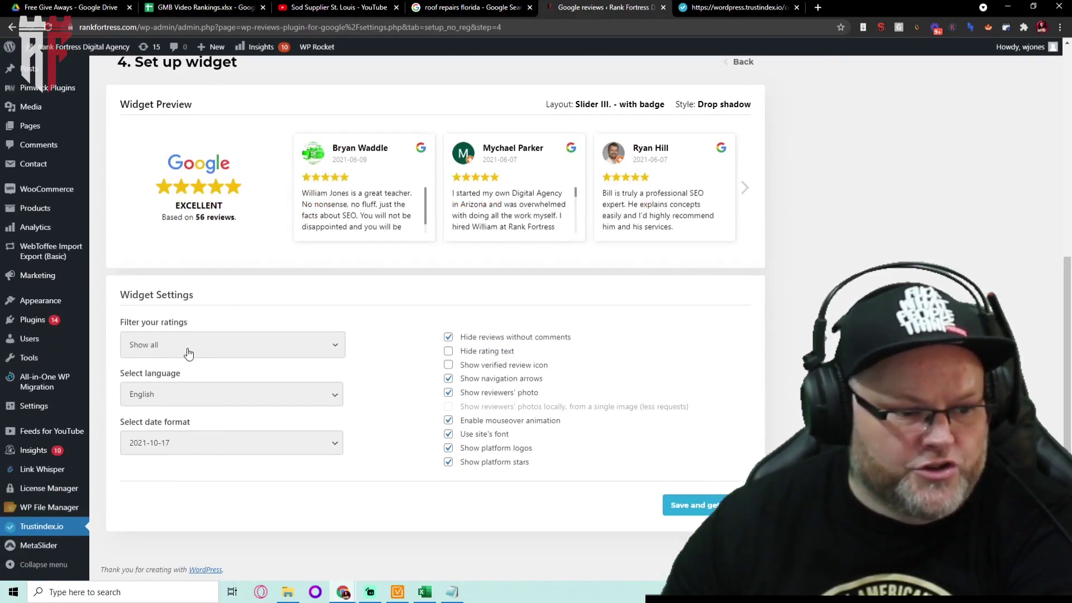
pyautogui.scroll(4, 363, 490)
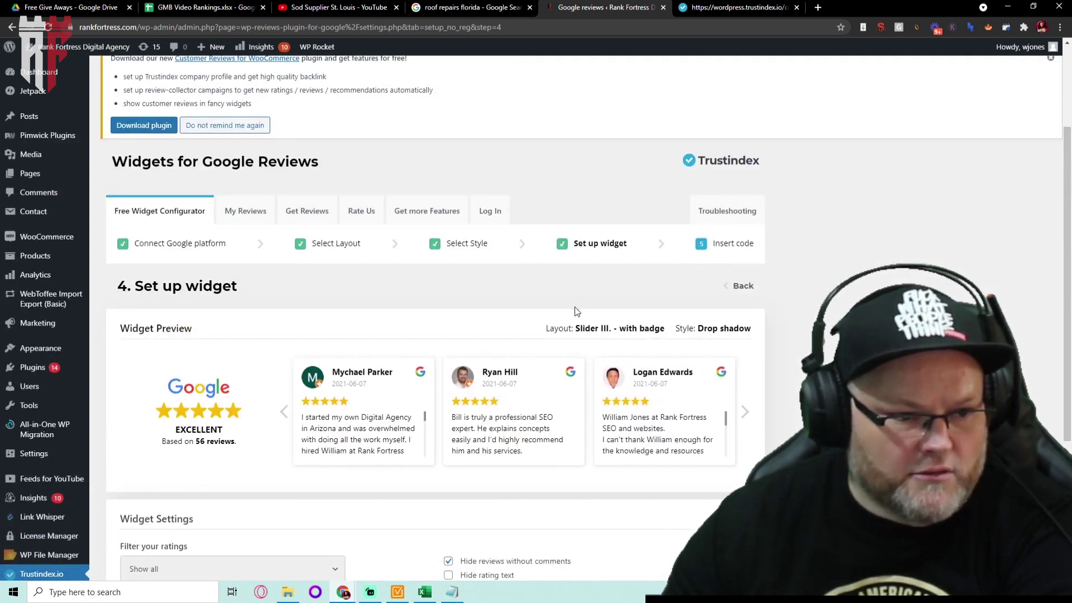
pyautogui.click(726, 287)
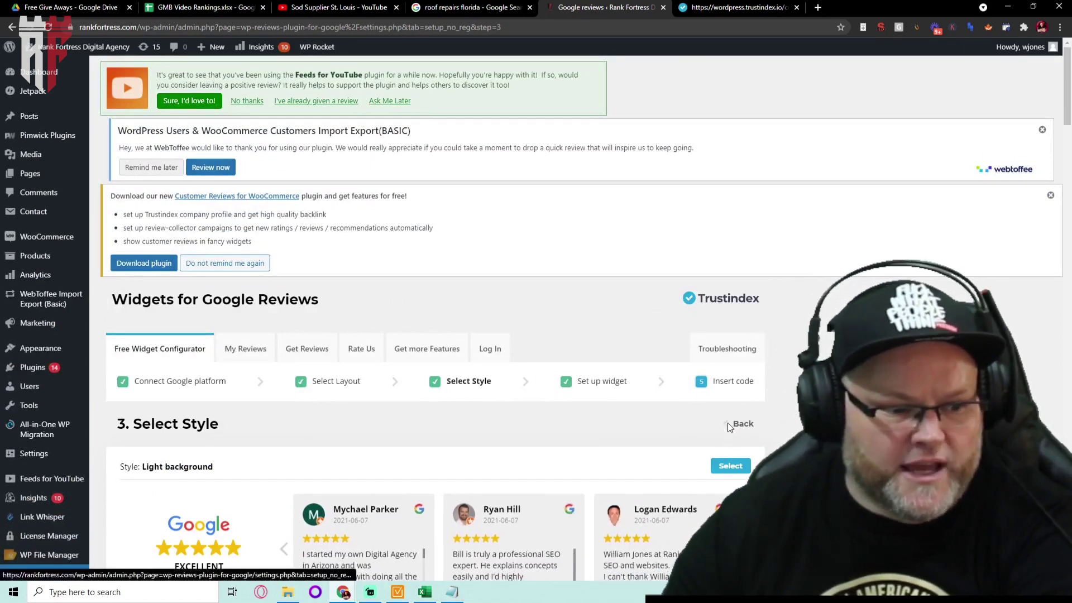
pyautogui.scroll(-5, 728, 422)
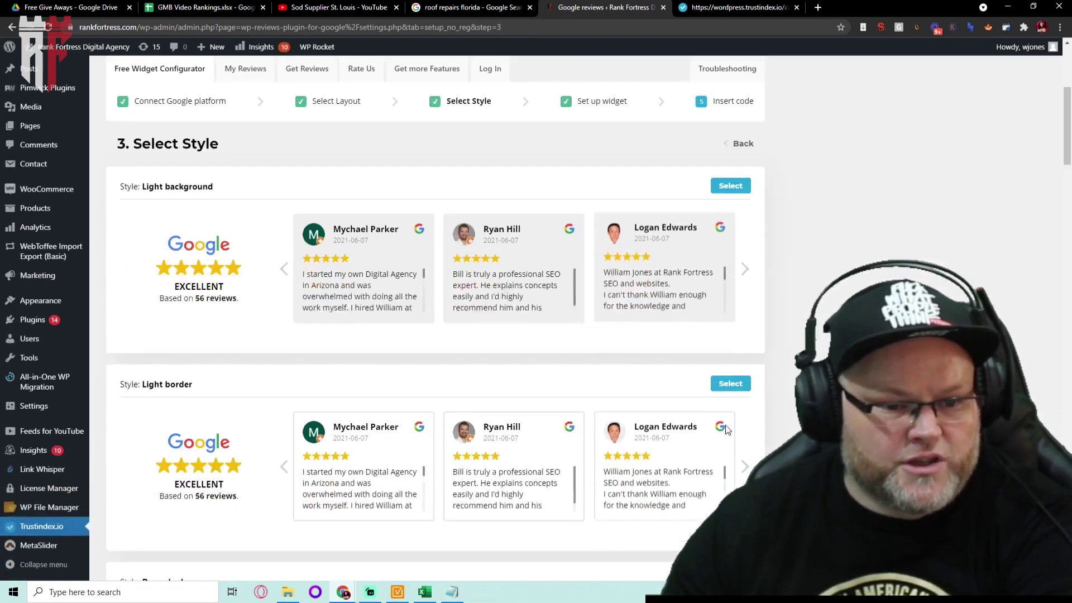
pyautogui.scroll(-6, 638, 346)
pyautogui.scroll(-2, 647, 346)
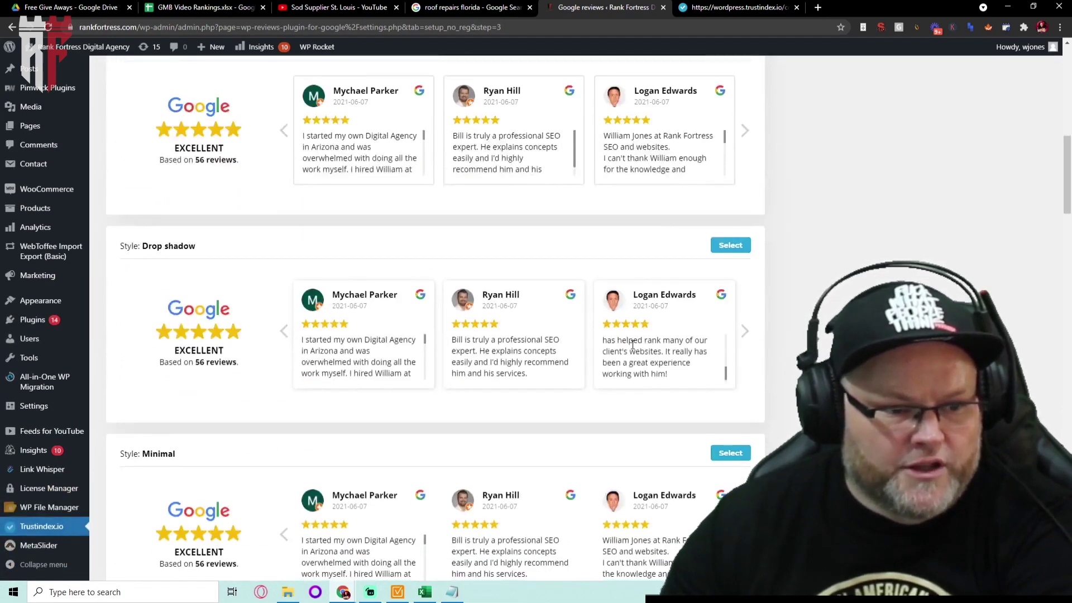
pyautogui.scroll(10, 614, 323)
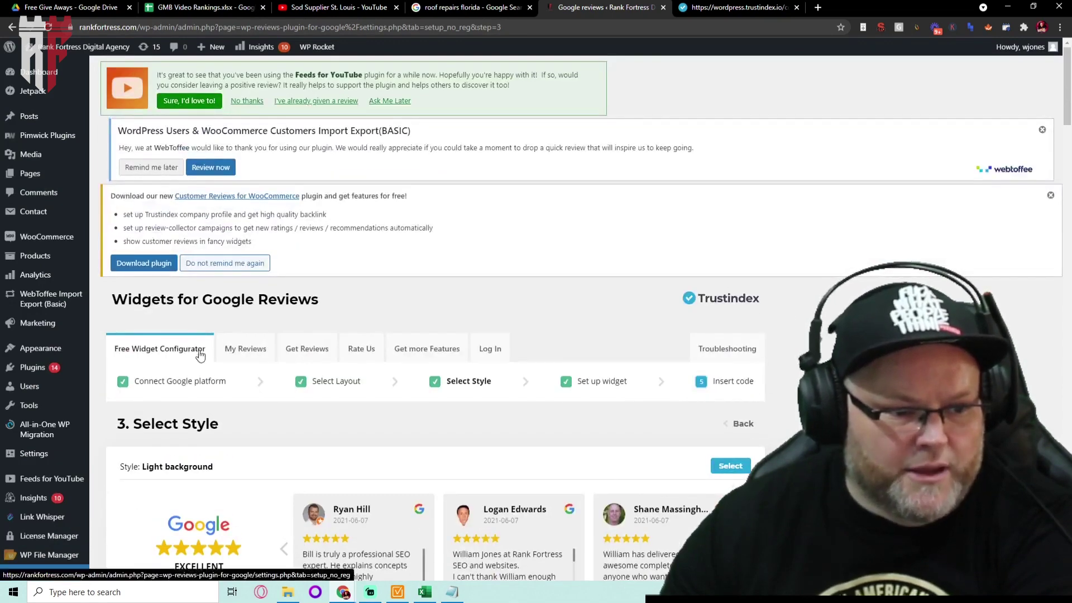
# Copy the [trustindex no-registration=google] shortcode from Insert code and visit the live homepage
pyautogui.click(12, 27)
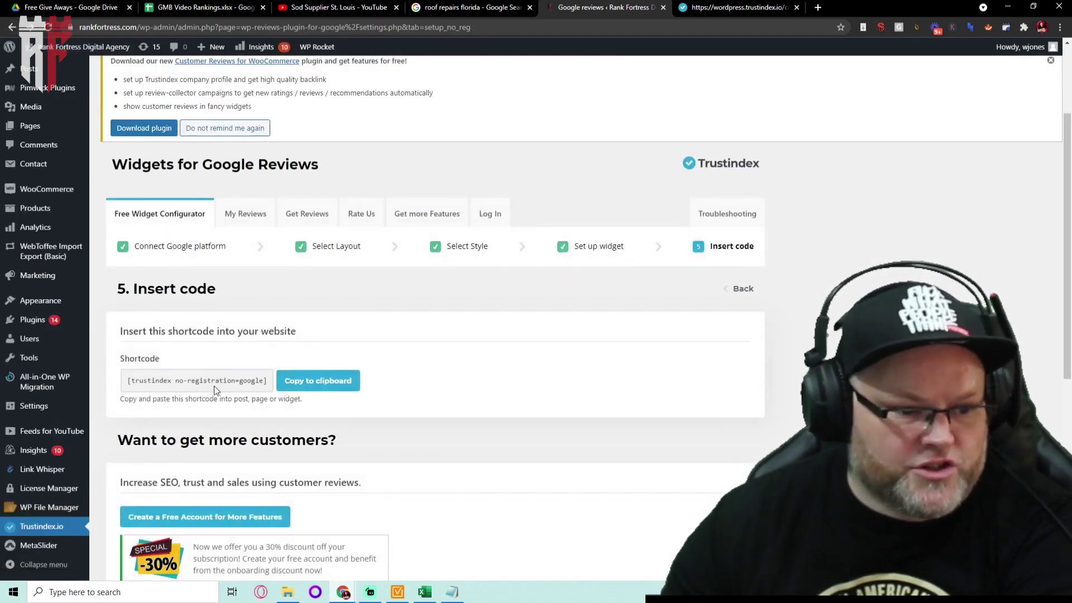
pyautogui.tripleClick(221, 379)
pyautogui.hotkey('ctrl', 'c')
pyautogui.click(322, 380)
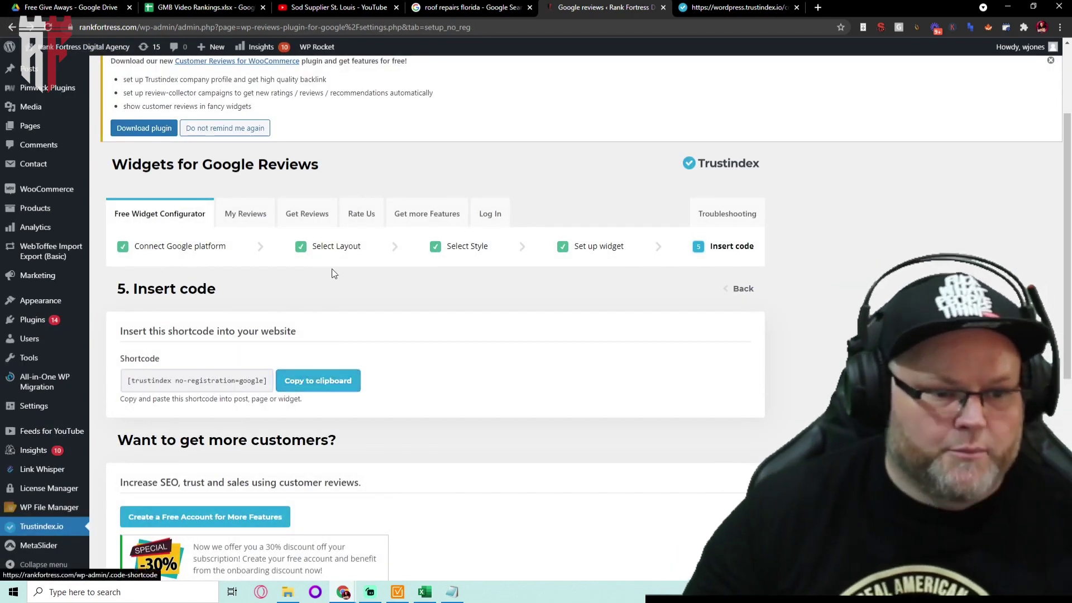
pyautogui.click(97, 49)
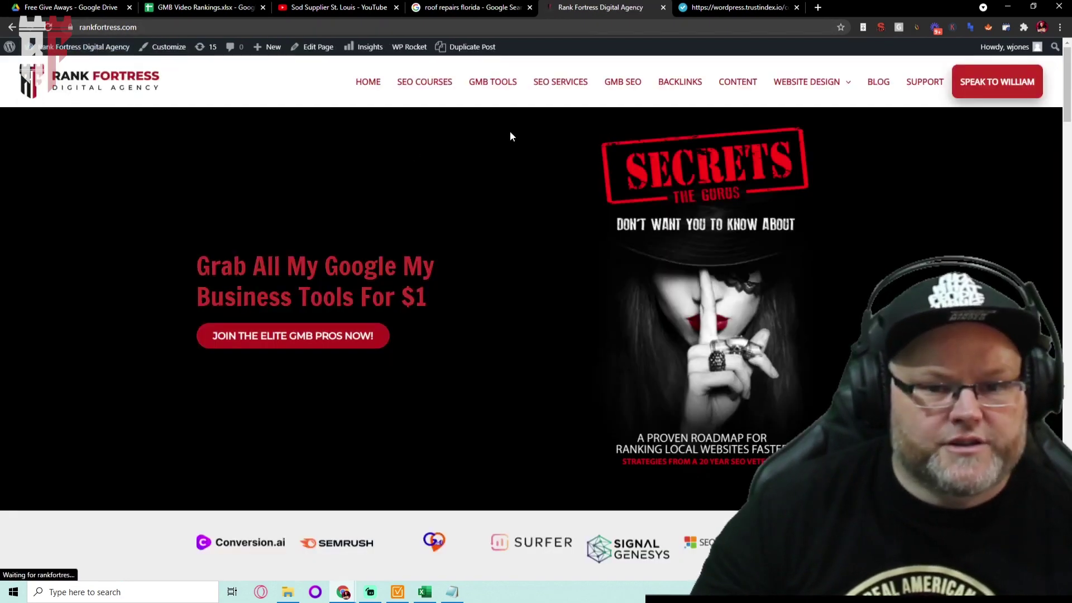
# Start a new post titled 'Test'
pyautogui.moveTo(813, 91)
pyautogui.moveTo(273, 56)
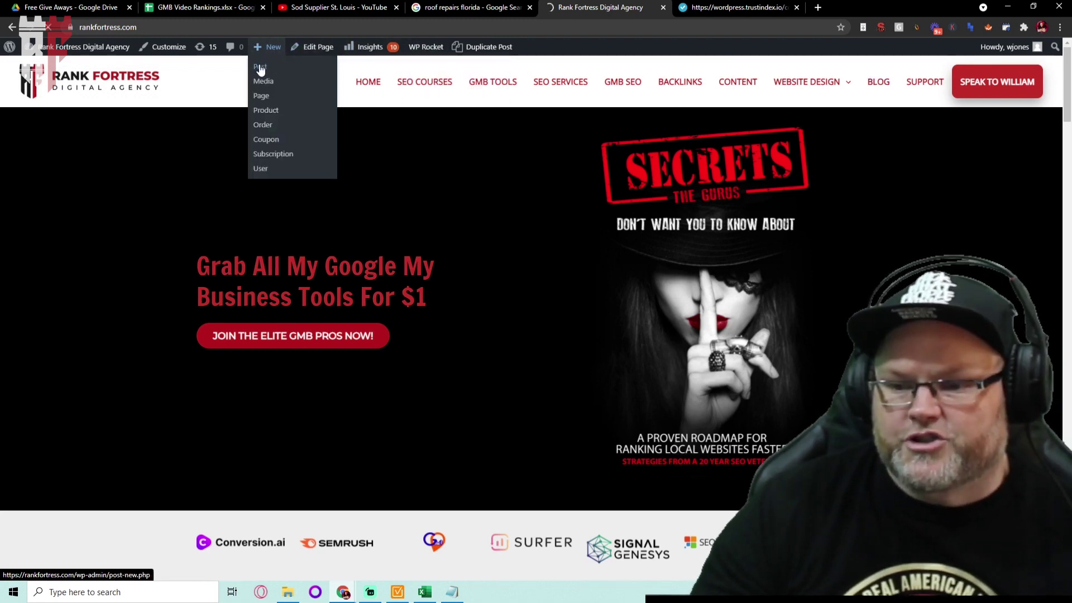
pyautogui.click(260, 68)
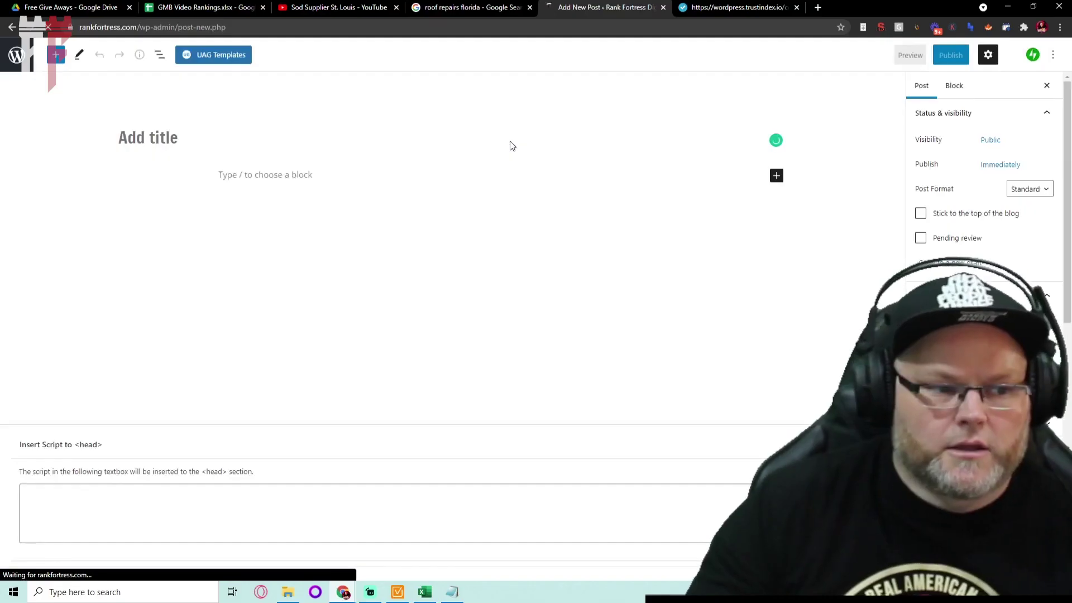
pyautogui.write('Test')
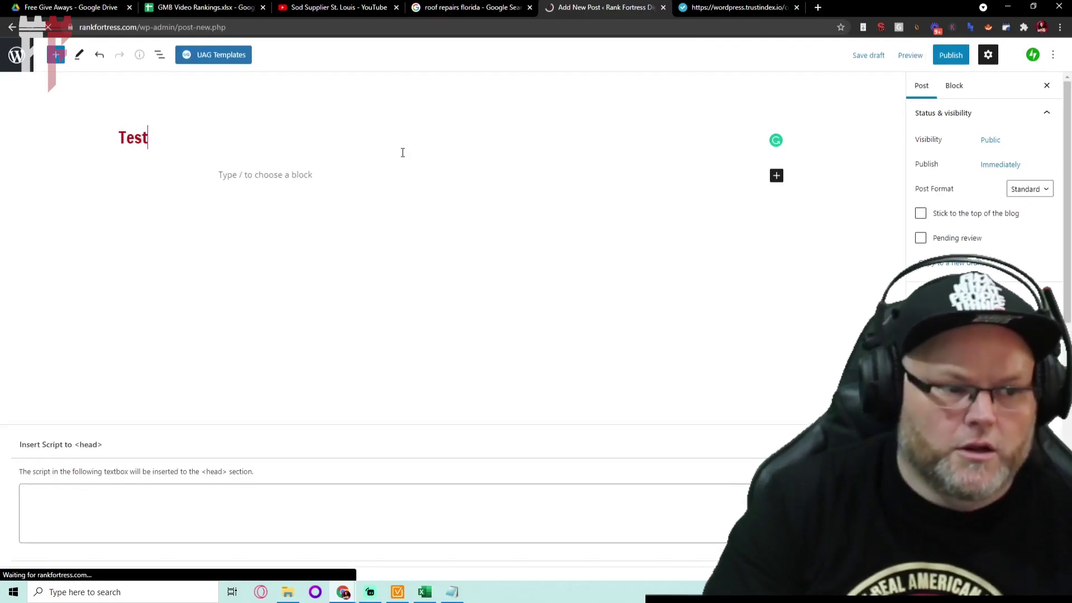
# Add a Shortcode block with the pasted [trustindex no-registration=google] shortcode and begin publishing
pyautogui.click(293, 175)
pyautogui.click(782, 175)
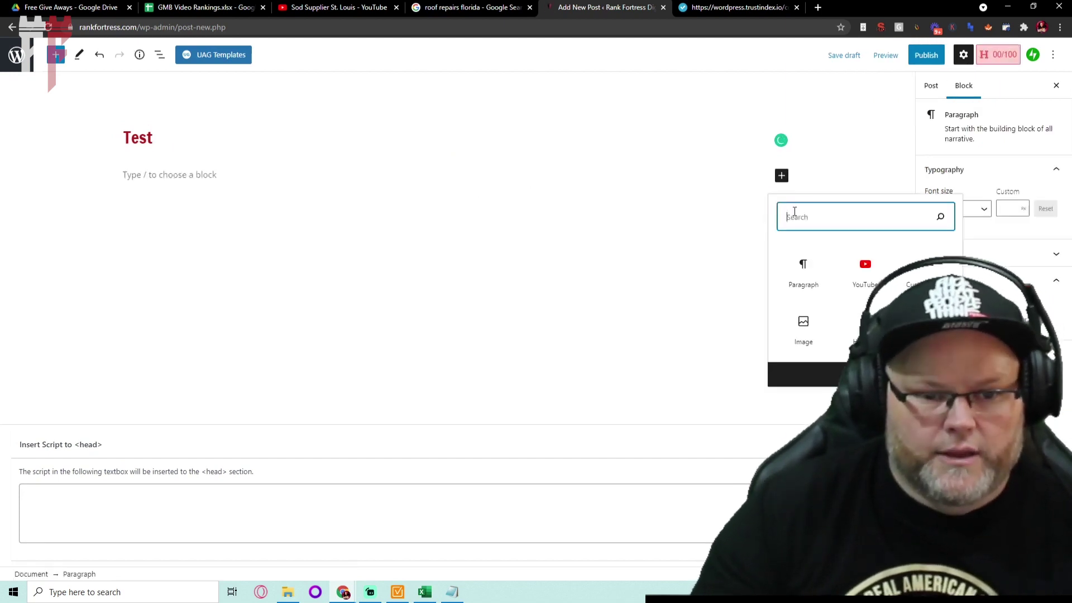
pyautogui.write('sh')
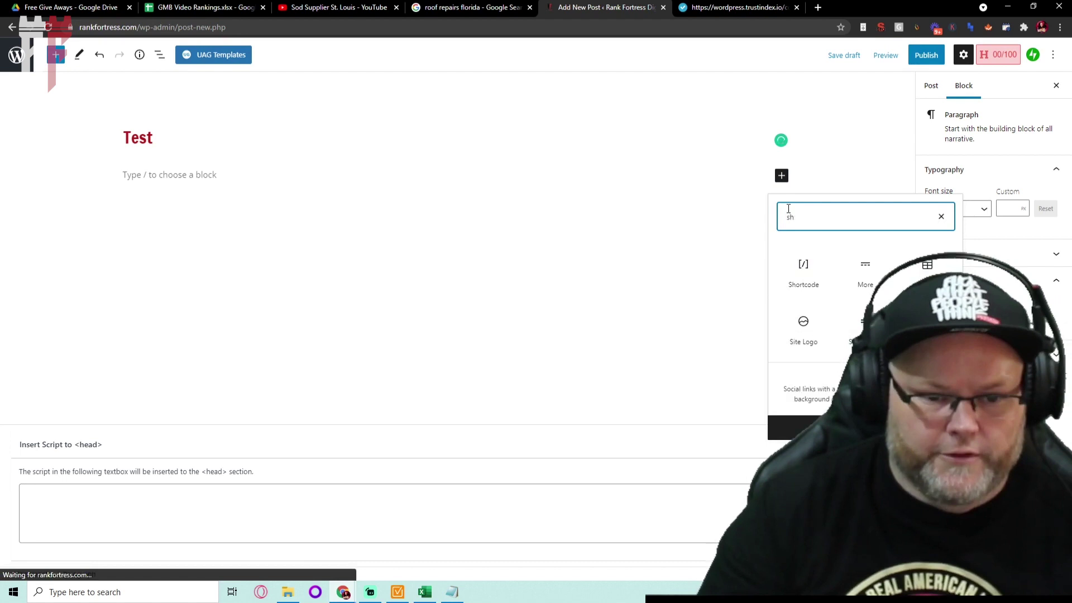
pyautogui.write('ort')
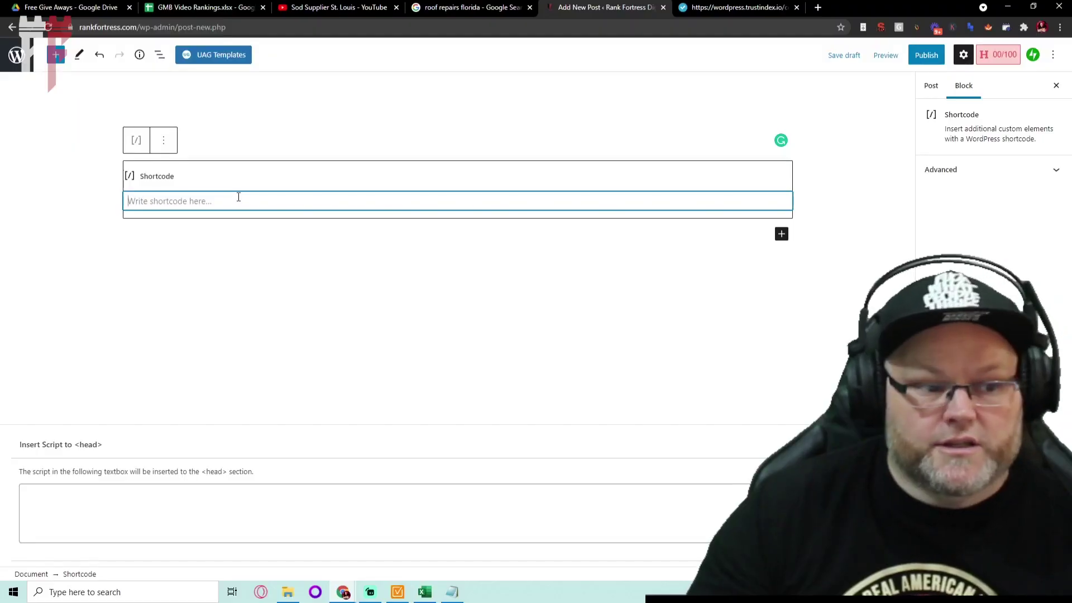
pyautogui.hotkey('ctrl', 'v')
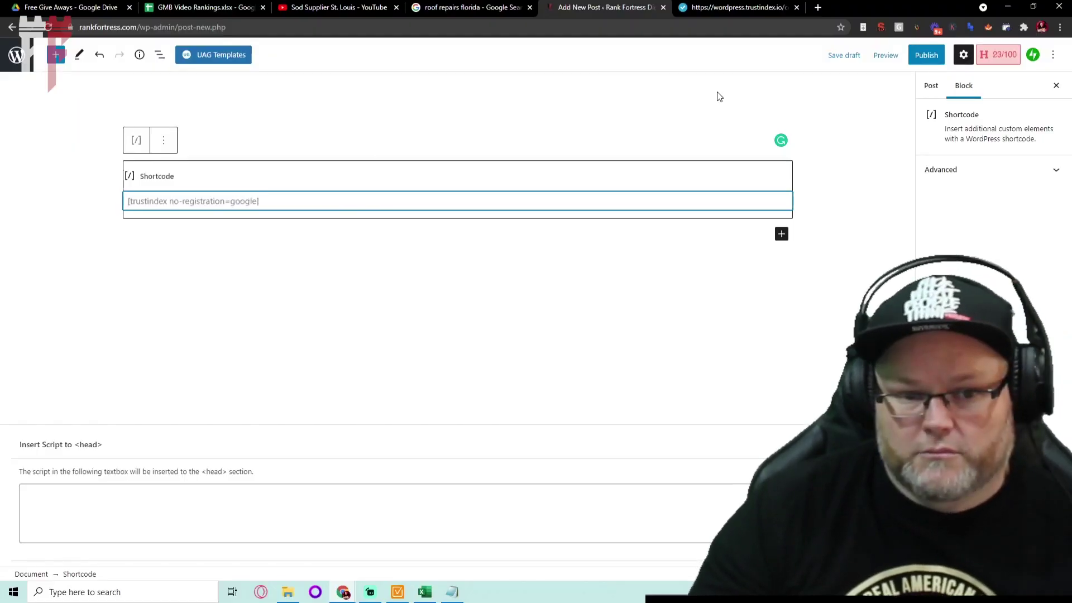
pyautogui.click(926, 55)
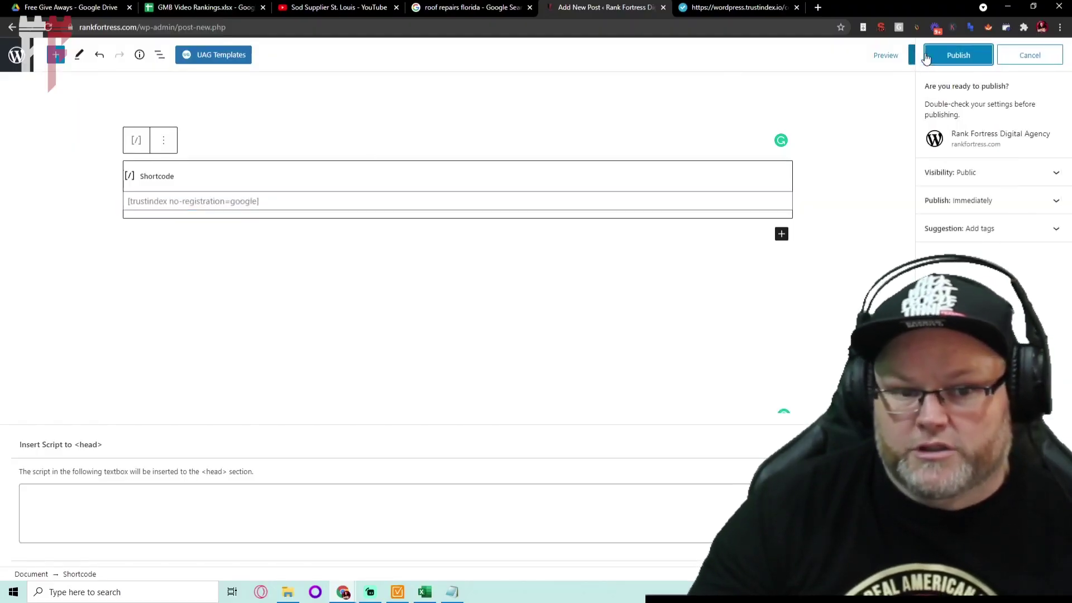
# Confirm publishing, page the Google reviews carousel forward seven times, then minimize the Notepad note
pyautogui.click(962, 55)
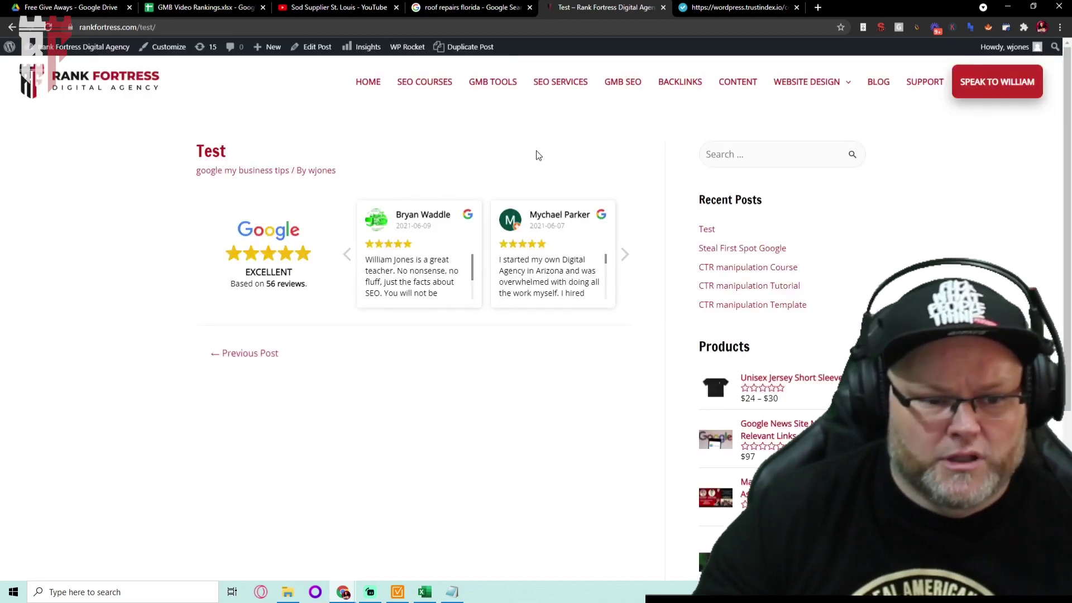
pyautogui.click(625, 260)
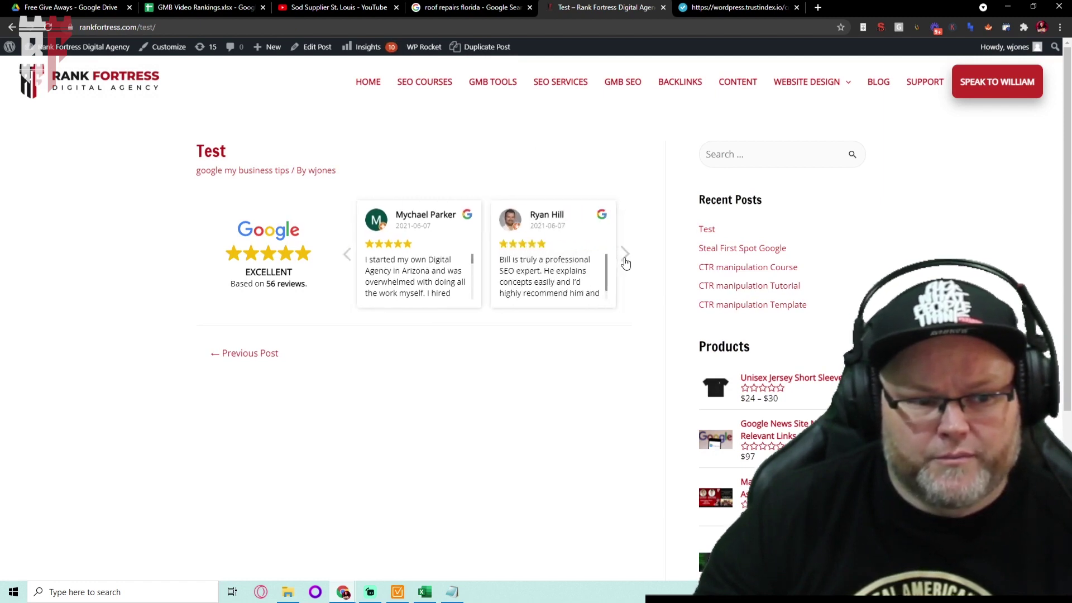
pyautogui.click(626, 259)
pyautogui.click(625, 260)
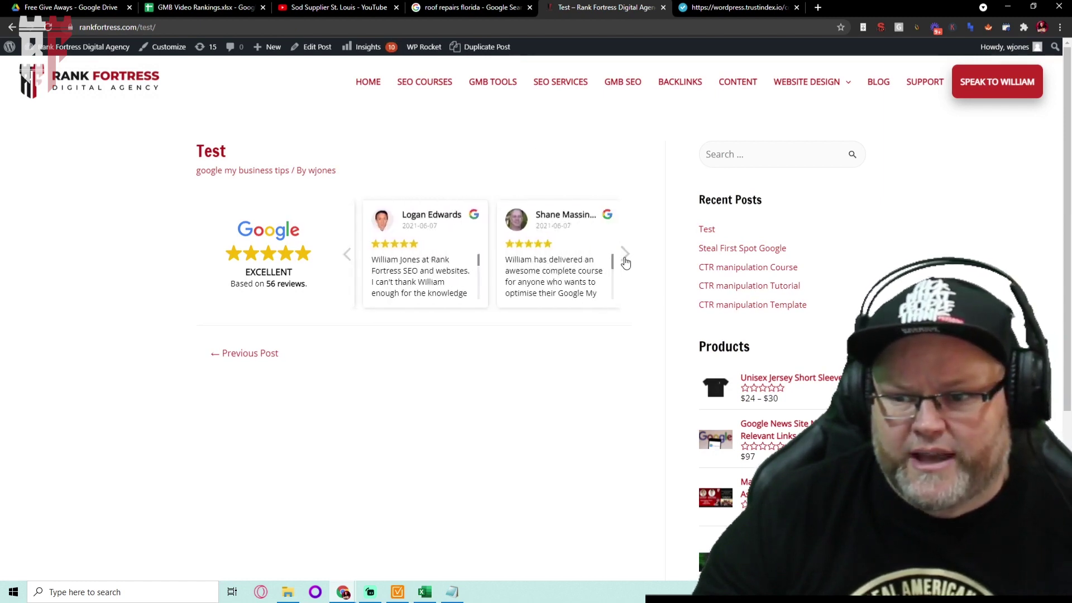
pyautogui.click(625, 260)
pyautogui.click(625, 260)
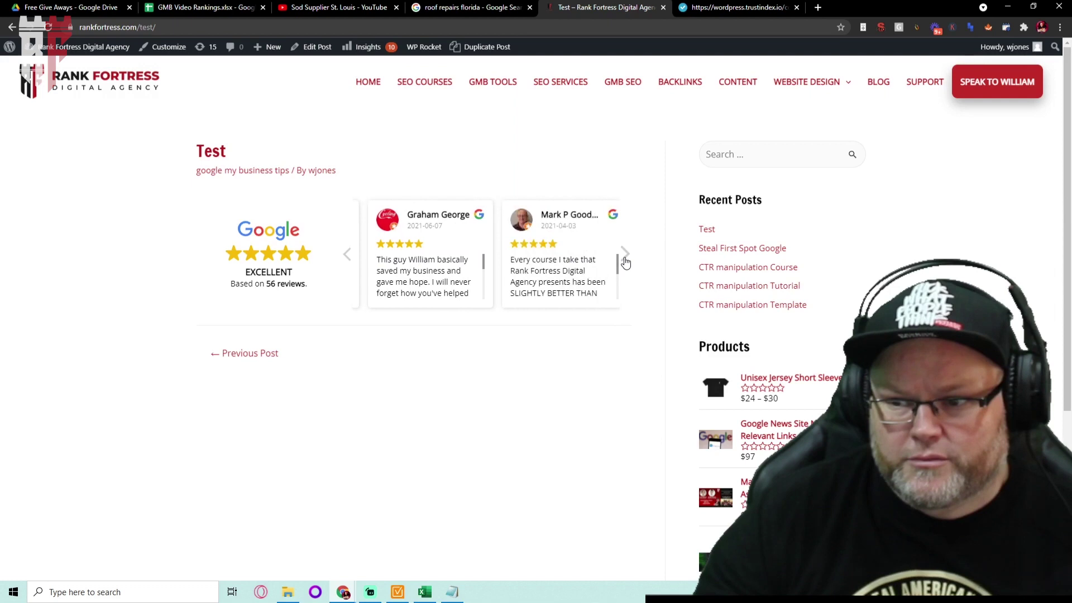
pyautogui.click(624, 260)
pyautogui.click(623, 259)
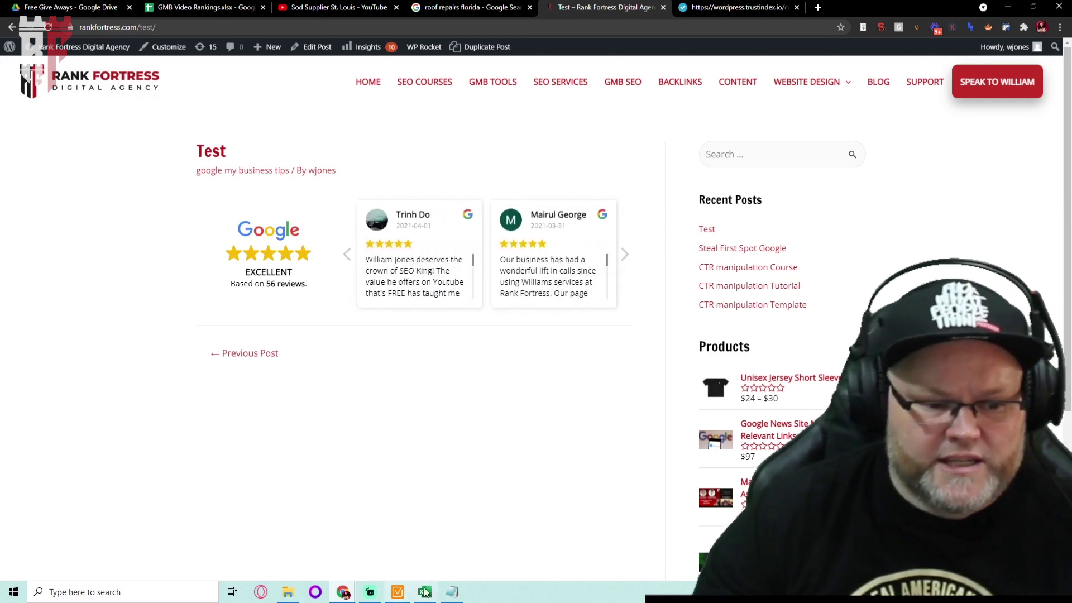
pyautogui.click(452, 592)
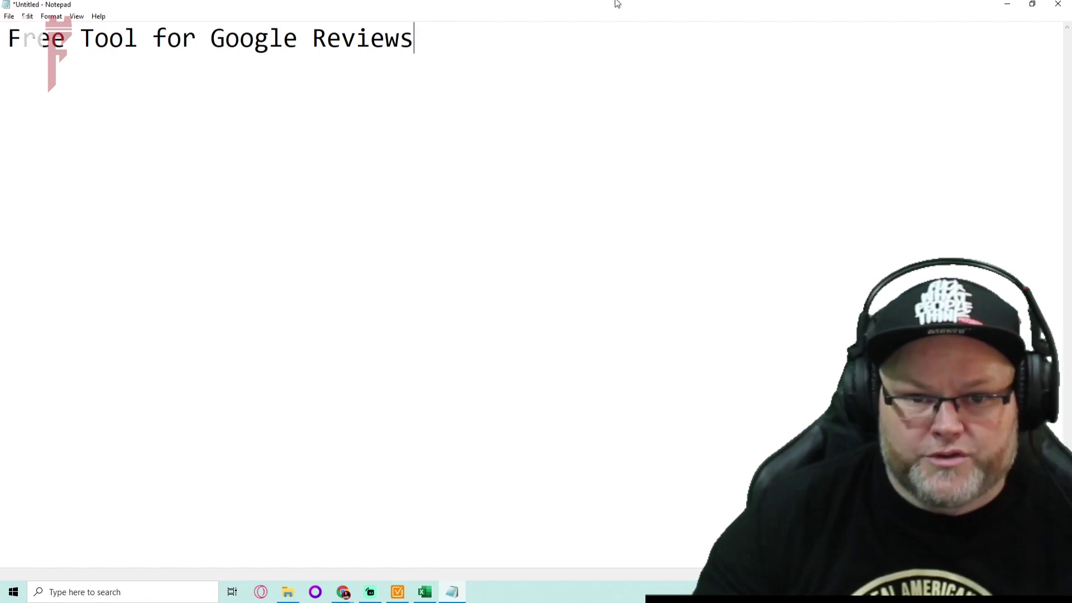
pyautogui.click(1007, 5)
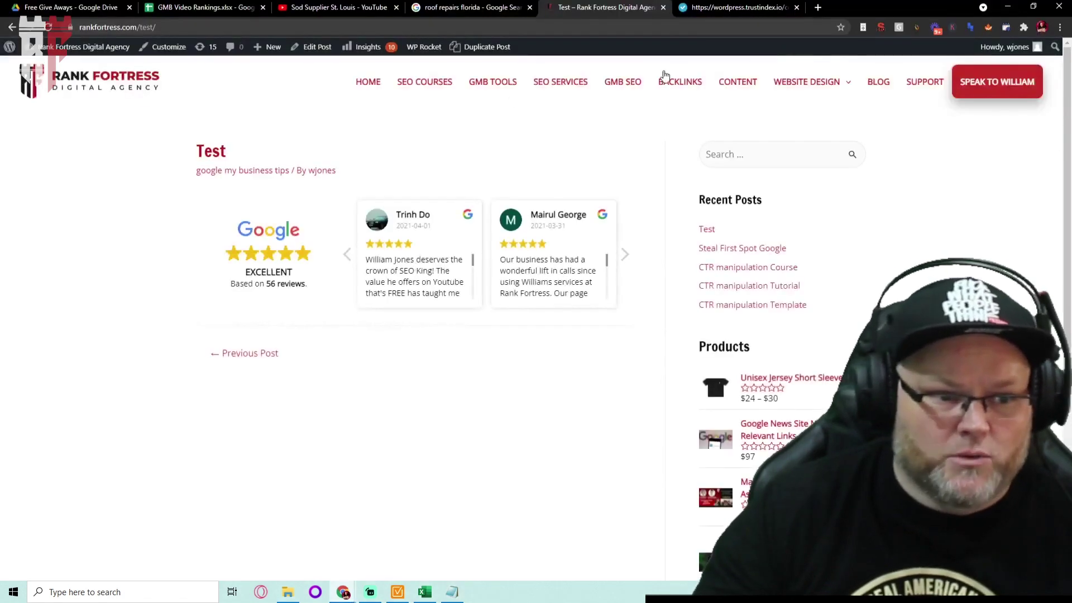
# Load sodinstallstlouis.com and scroll down to its customer testimonials
pyautogui.click(553, 24)
pyautogui.write('s')
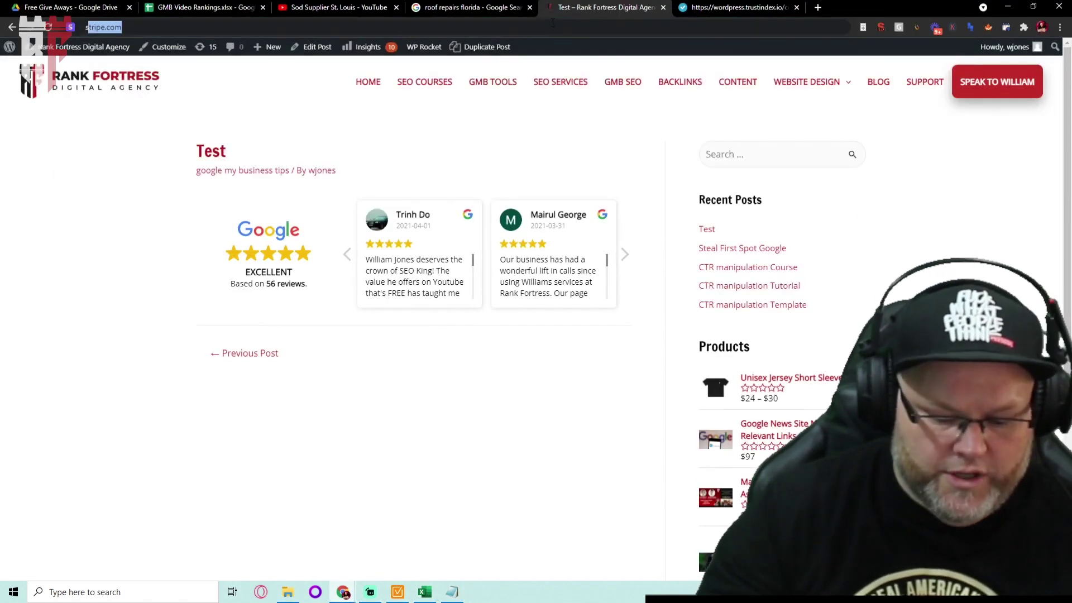
pyautogui.write('od')
pyautogui.press('Return')
pyautogui.scroll(-10, 665, 292)
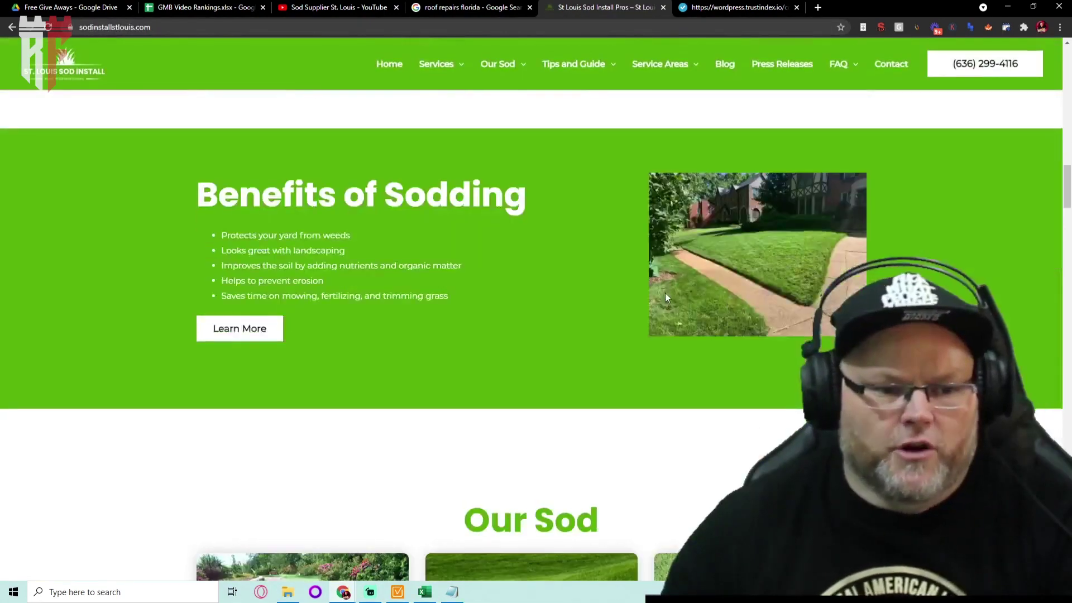
pyautogui.scroll(8, 665, 296)
pyautogui.scroll(-7, 599, 177)
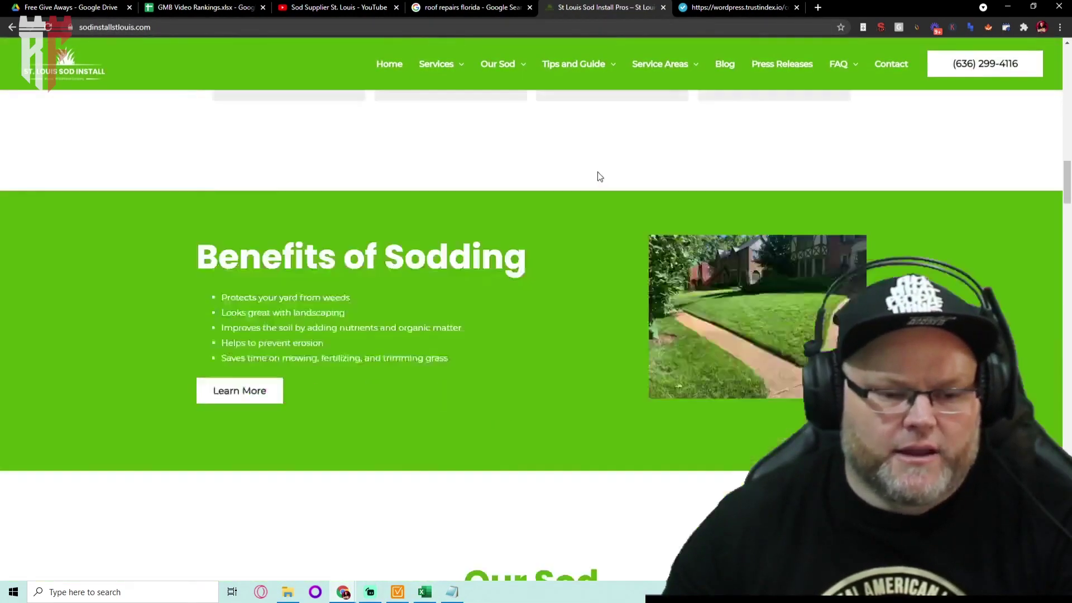
pyautogui.scroll(-20, 599, 176)
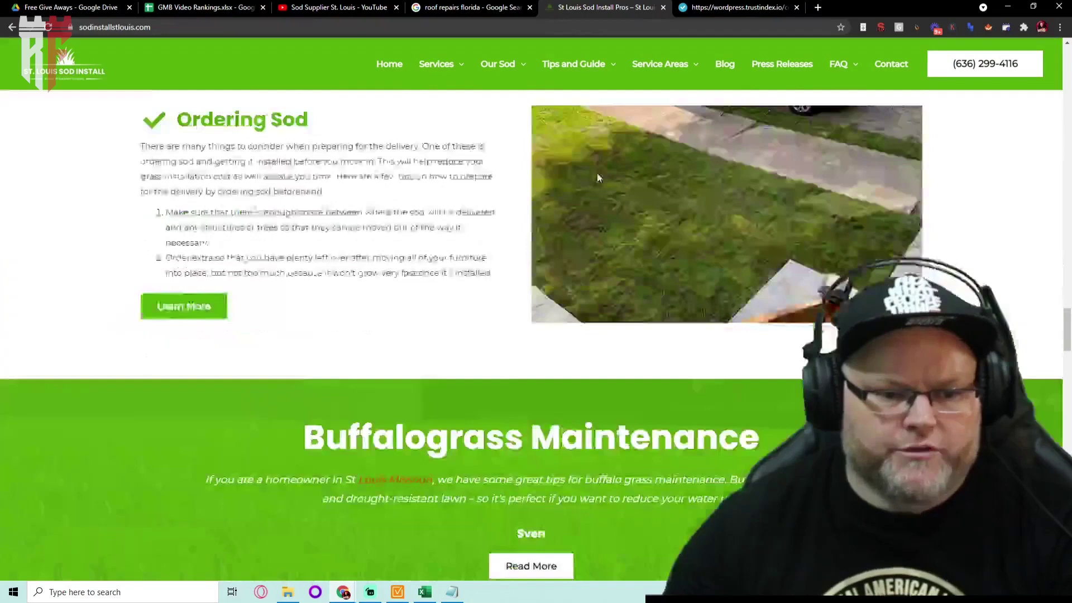
pyautogui.scroll(-20, 597, 177)
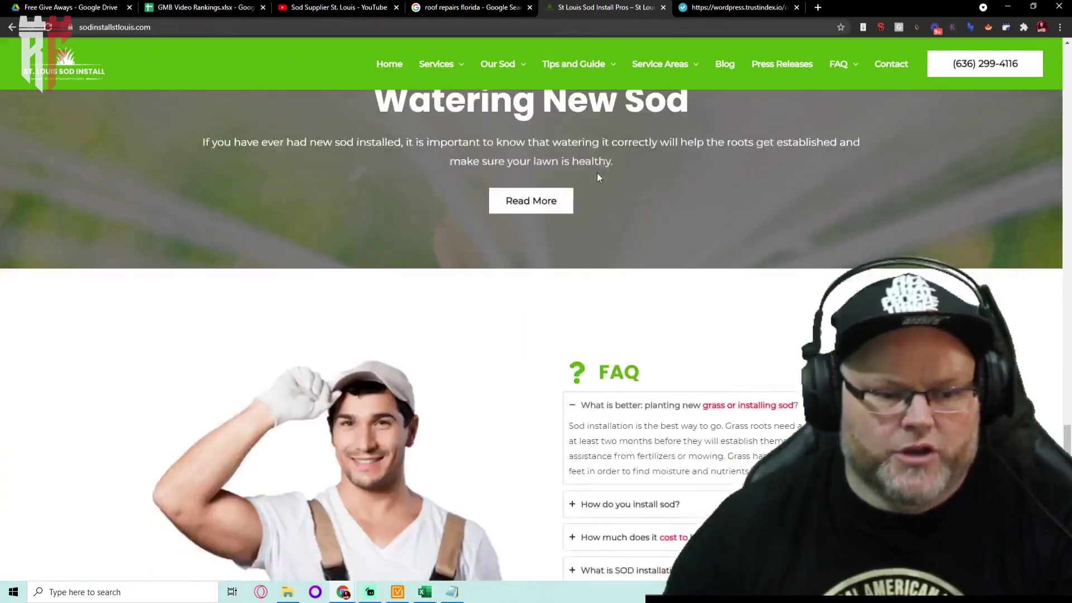
pyautogui.scroll(-13, 598, 176)
pyautogui.scroll(3, 598, 175)
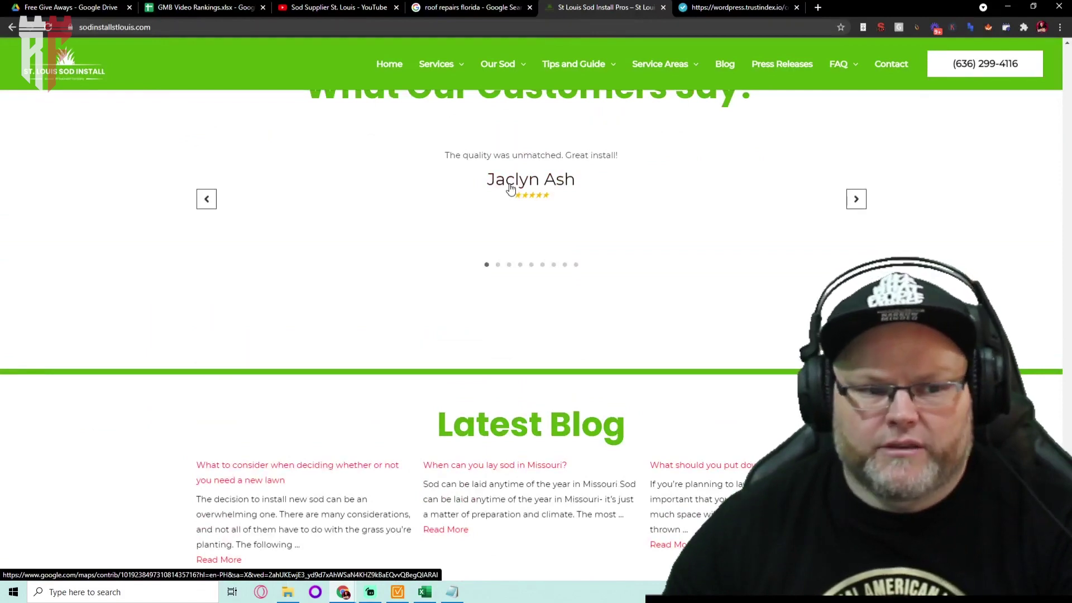
# Open a testimonial reviewer's Google Maps profile in a new tab and show their reviews
pyautogui.rightClick(510, 188)
pyautogui.click(538, 192)
pyautogui.click(689, 4)
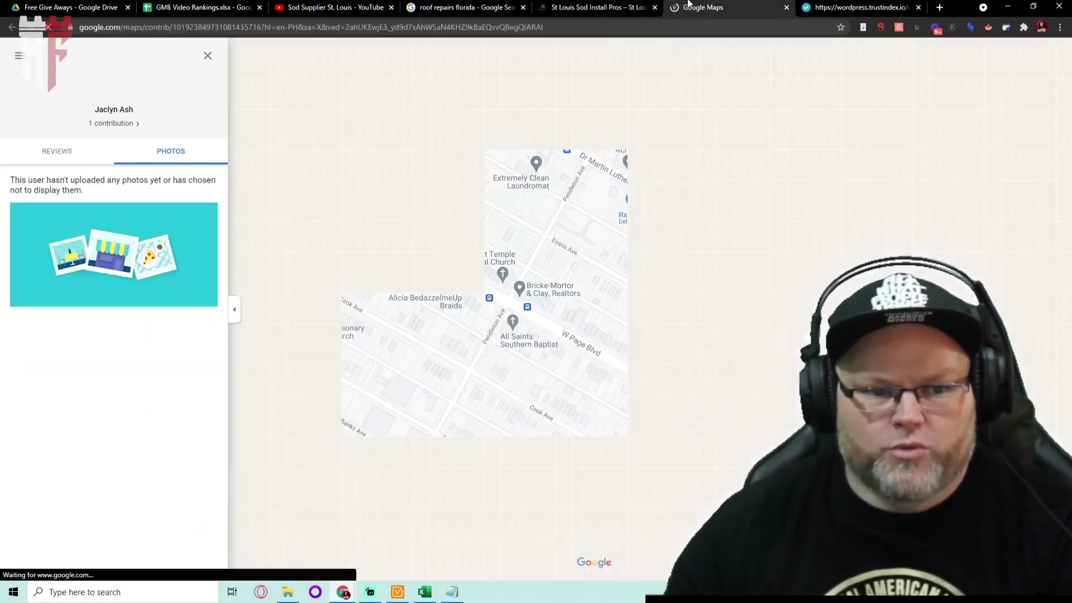
pyautogui.click(56, 155)
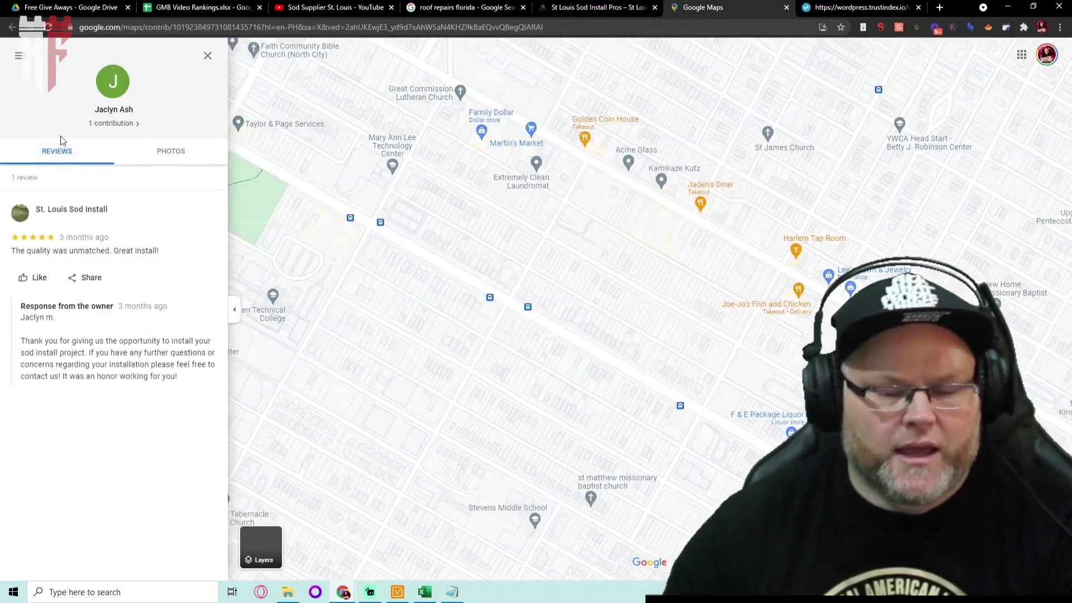
# Advance the site's testimonials carousel, checking it against the reviewer's Maps profile tab
pyautogui.click(597, 7)
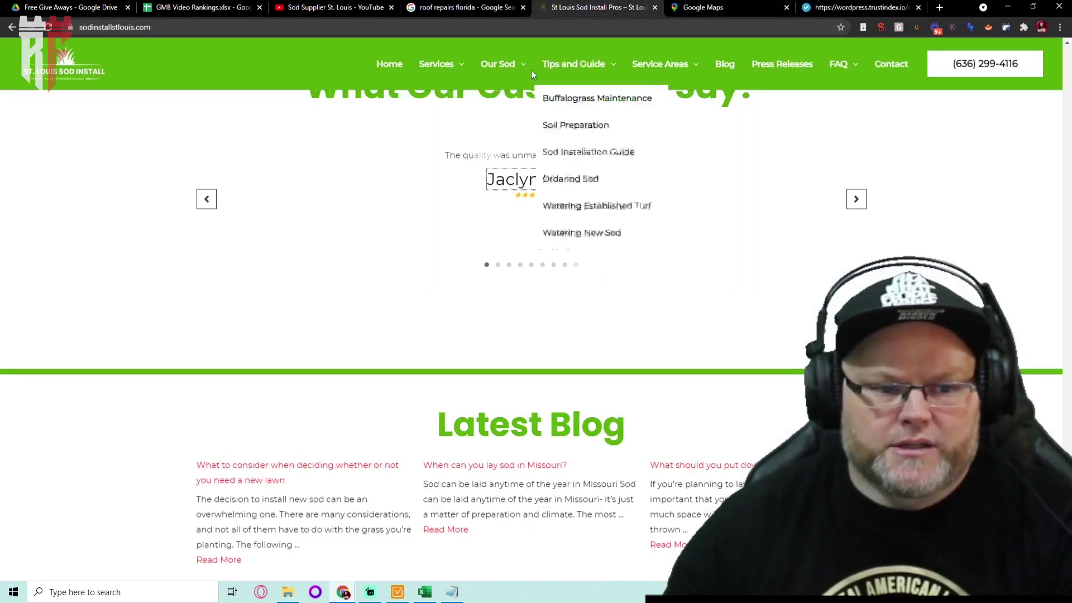
pyautogui.click(855, 199)
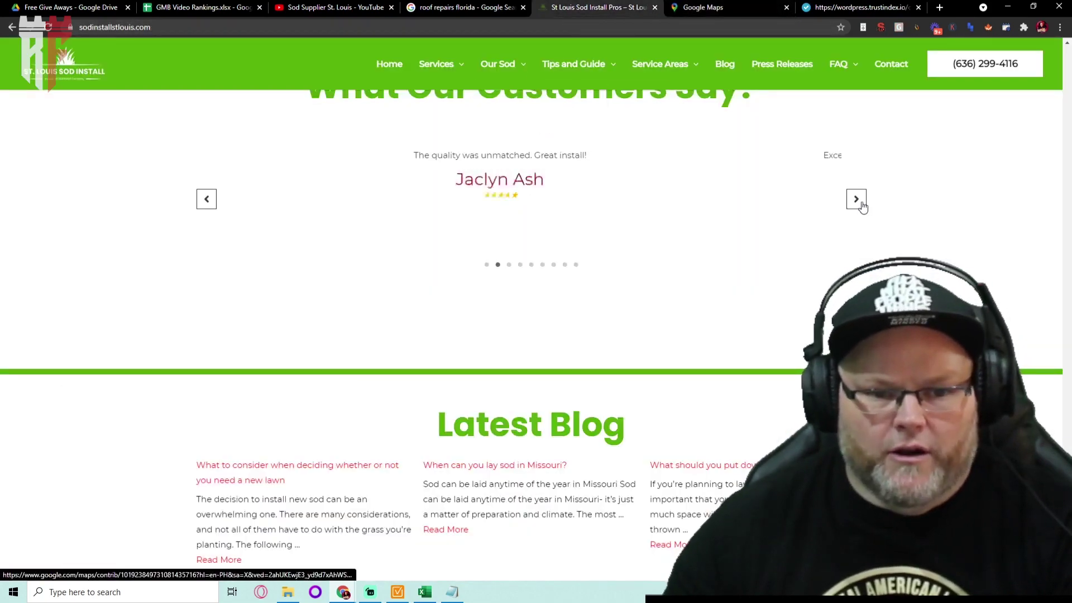
pyautogui.click(722, 11)
pyautogui.click(583, 6)
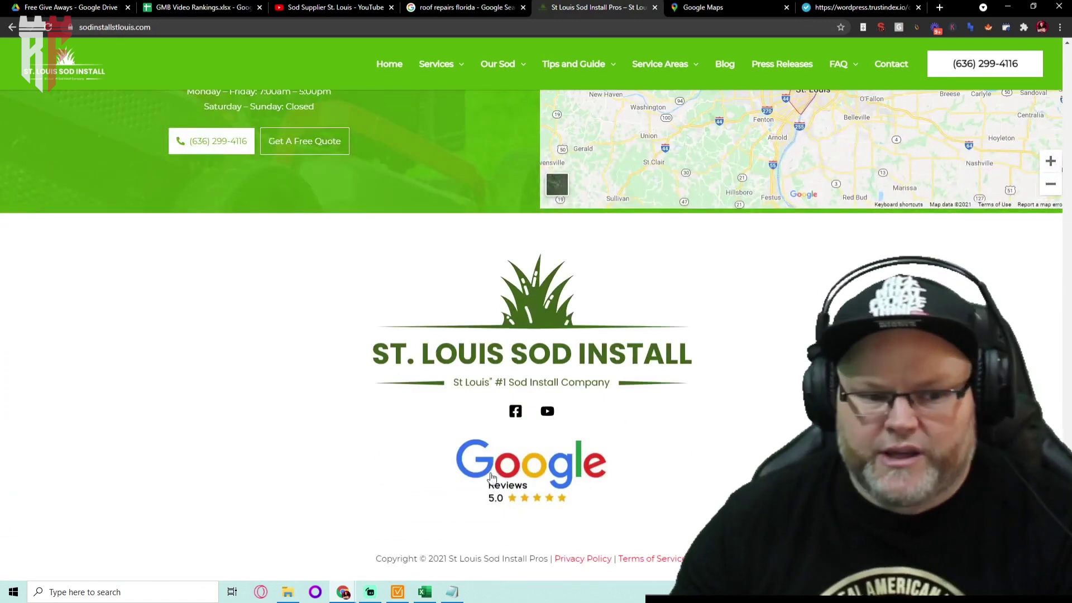
# Open the footer Google Reviews badge link in a new tab, then browse the SOD-REVIEW.pdf five-star reviews
pyautogui.rightClick(513, 475)
pyautogui.click(553, 278)
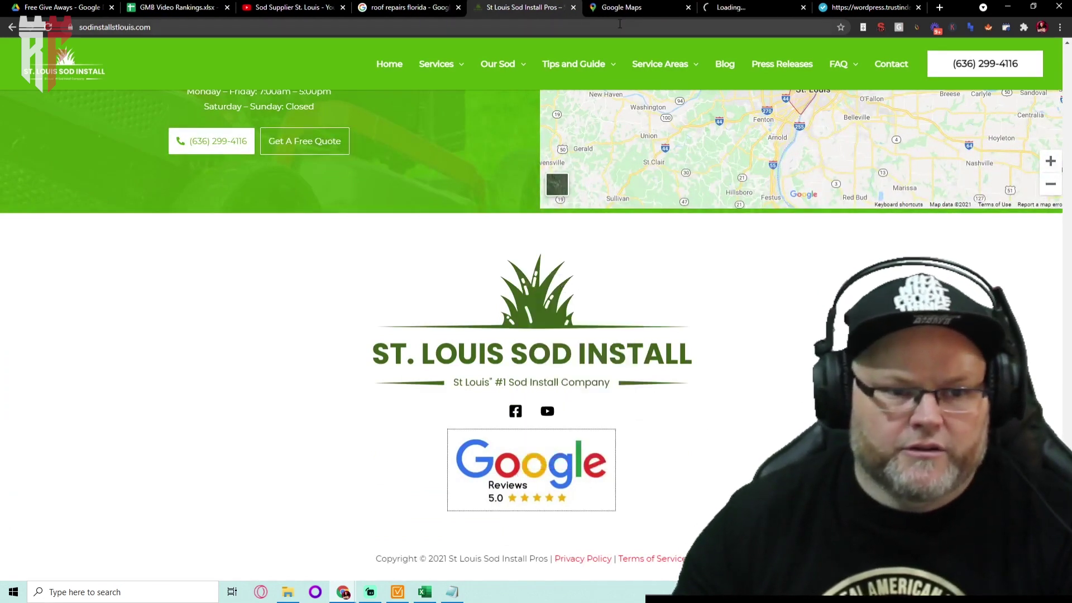
pyautogui.click(687, 7)
pyautogui.click(625, 7)
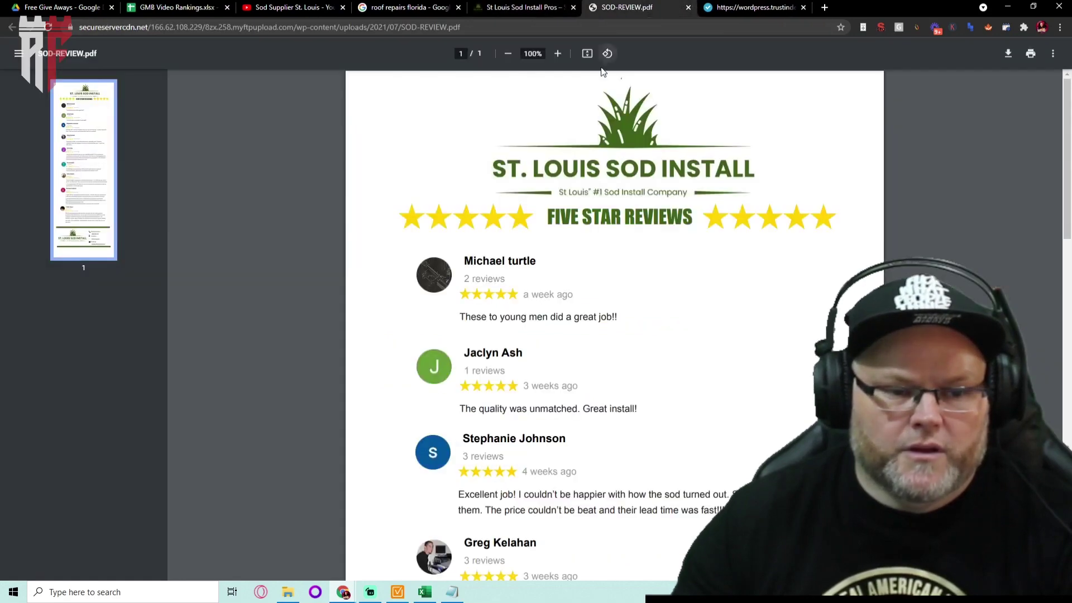
pyautogui.scroll(-15, 576, 273)
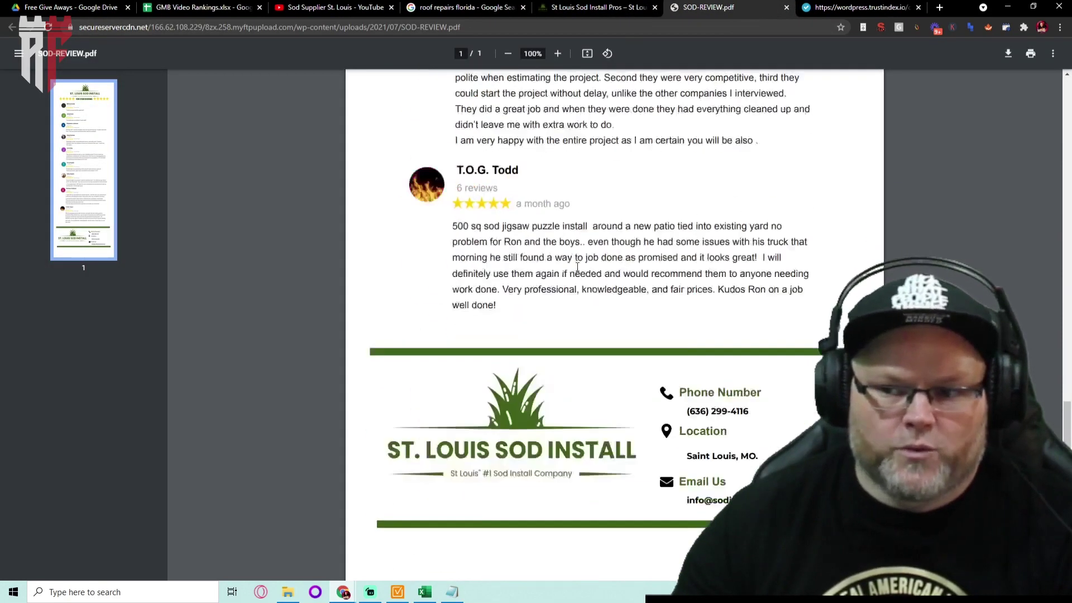
pyautogui.scroll(-1, 577, 267)
pyautogui.scroll(8, 575, 265)
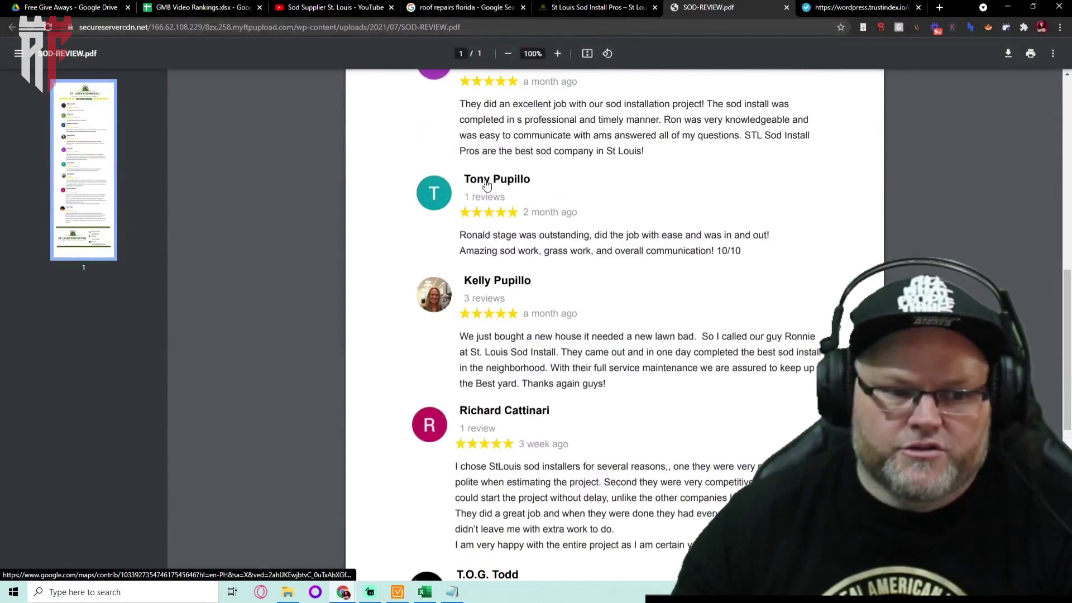
# Verify a listed reviewer's Google review on their Maps profile, then return to the PDF
pyautogui.rightClick(487, 186)
pyautogui.click(507, 193)
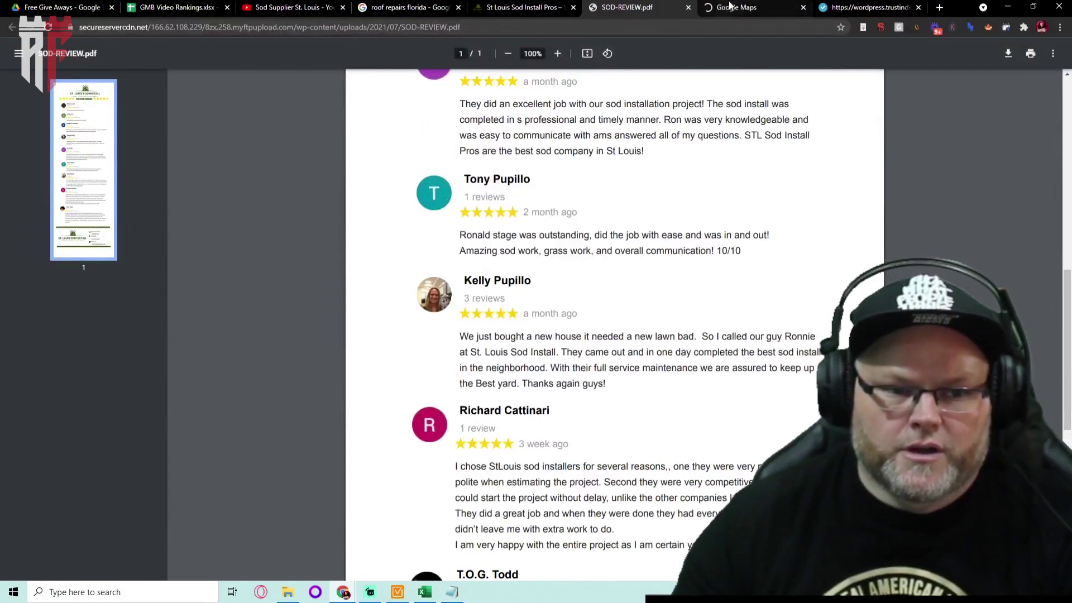
pyautogui.hotkey('ctrl', 'Tab')
pyautogui.click(68, 151)
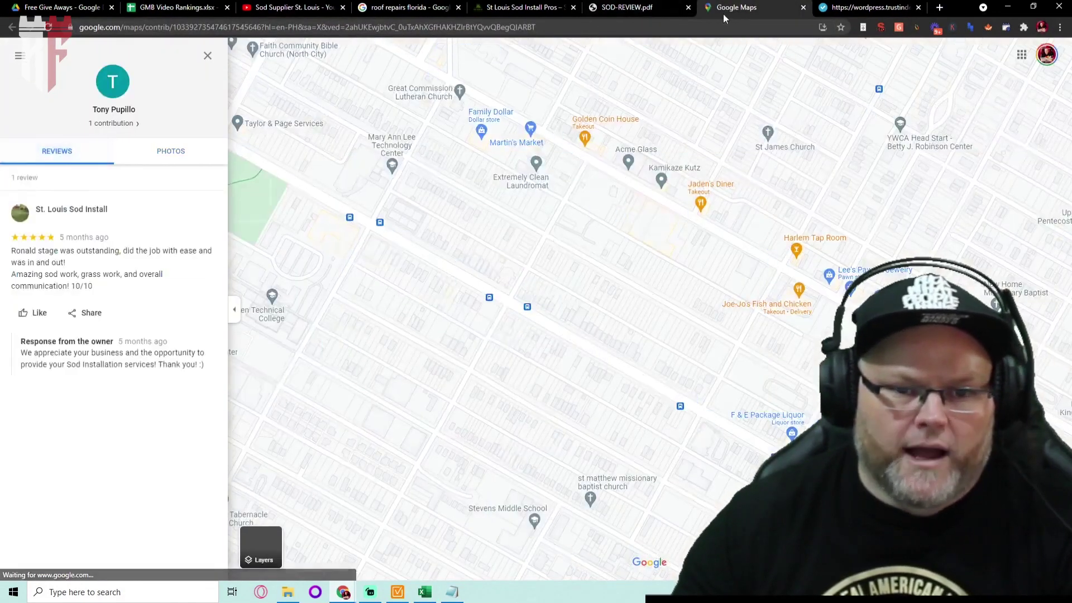
pyautogui.click(803, 7)
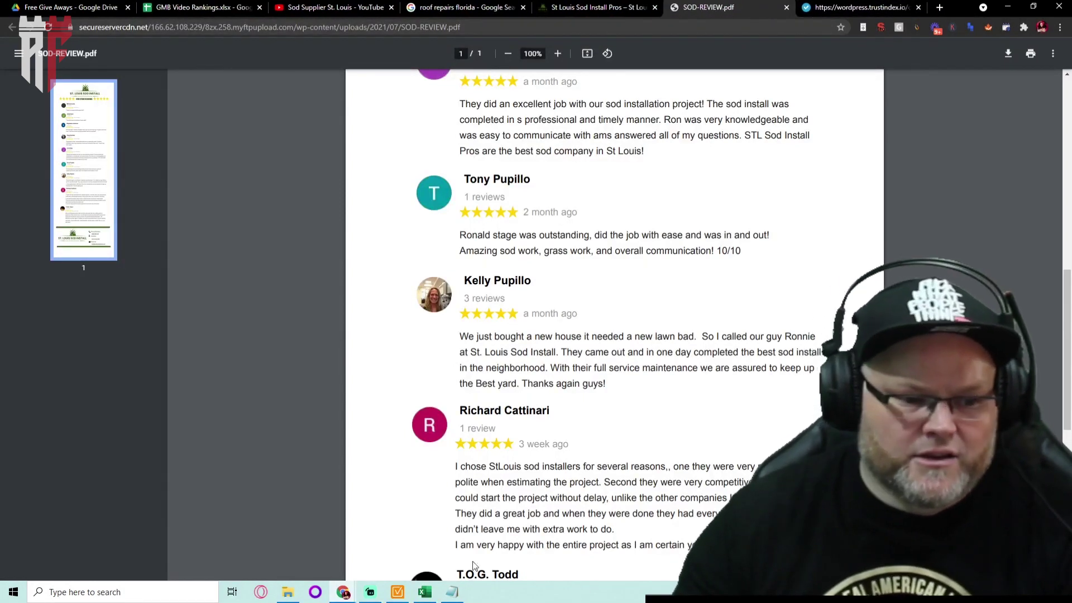
pyautogui.click(455, 592)
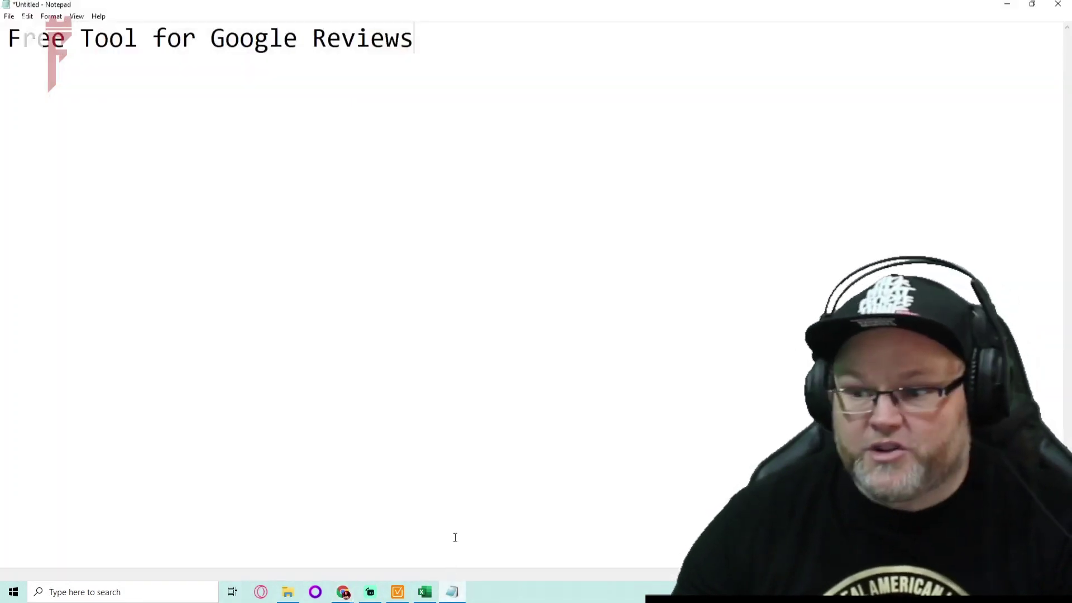